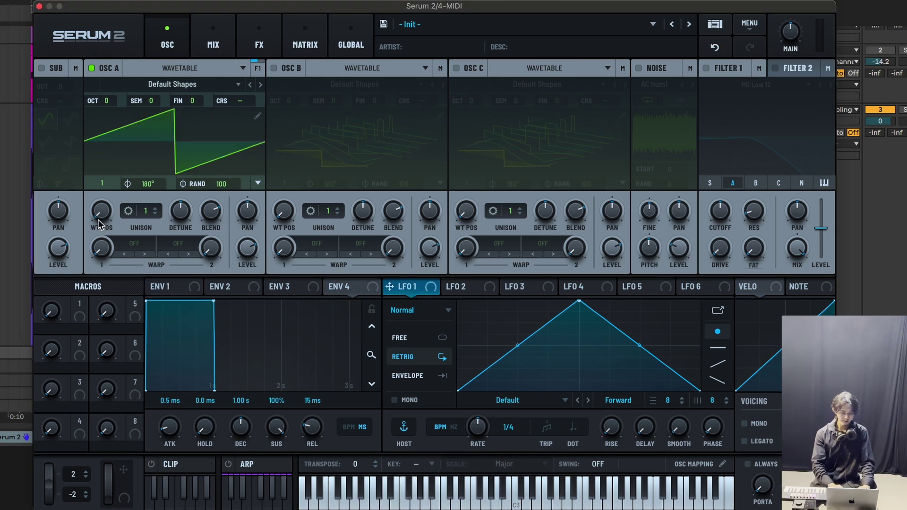
Set oscillator A's wavetable position to 2, and enable oscillator B with 2D waveform display and wavetable position 2.
{"action": "left_click_drag", "start_coordinate": [99, 223], "coordinate": [98, 196]}
{"action": "left_click", "coordinate": [274, 68]}
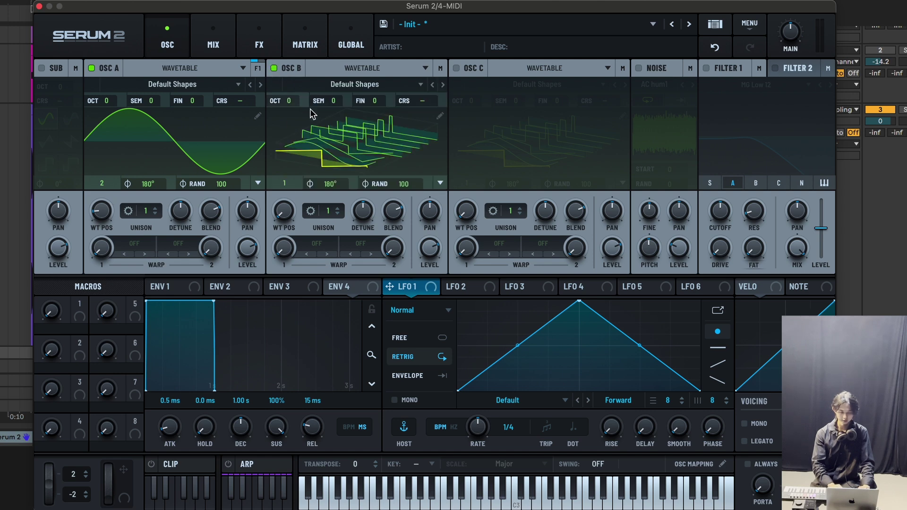
{"action": "left_click", "coordinate": [315, 137]}
{"action": "left_click_drag", "start_coordinate": [287, 215], "coordinate": [284, 191]}
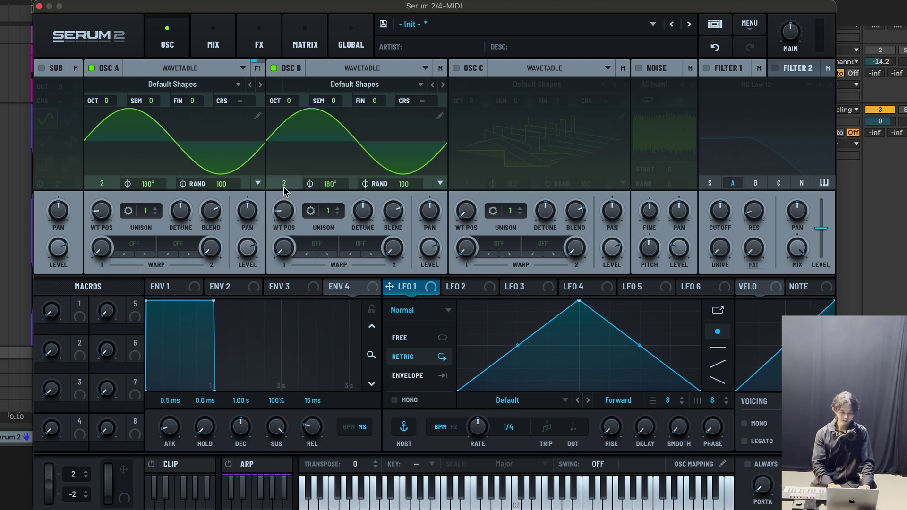
Set oscillator A's random phase to 0 and start phase to 0°, and switch its phase mode to Per Voice with the phase editor open.
{"action": "left_click_drag", "start_coordinate": [223, 186], "coordinate": [223, 318]}
{"action": "left_click_drag", "start_coordinate": [145, 184], "coordinate": [483, 409]}
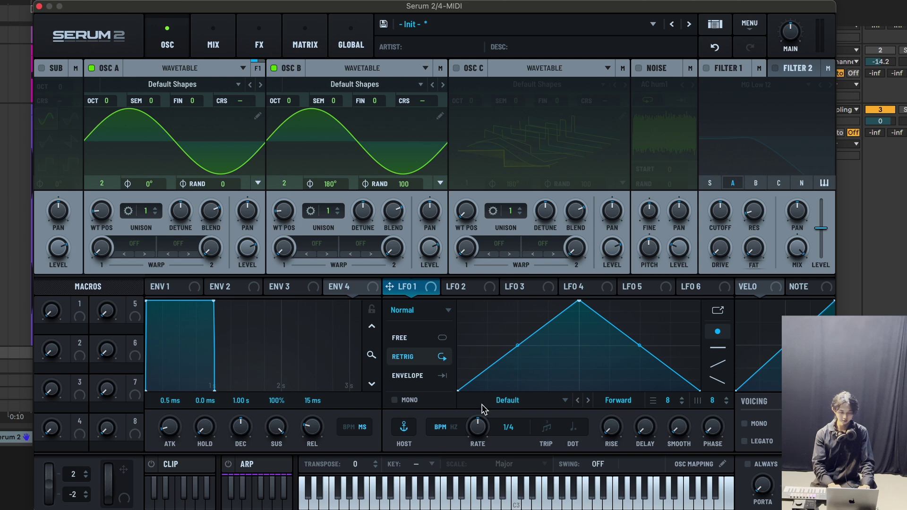
{"action": "left_click", "coordinate": [258, 183]}
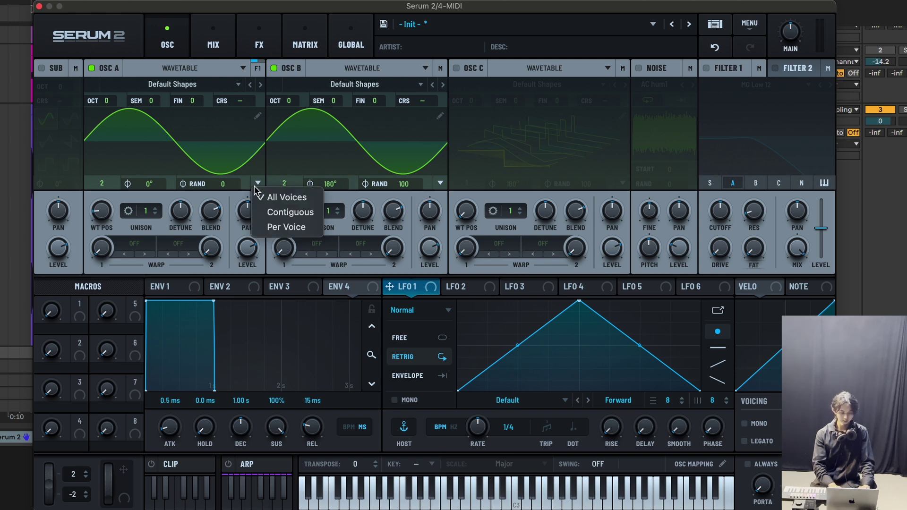
{"action": "left_click", "coordinate": [263, 227]}
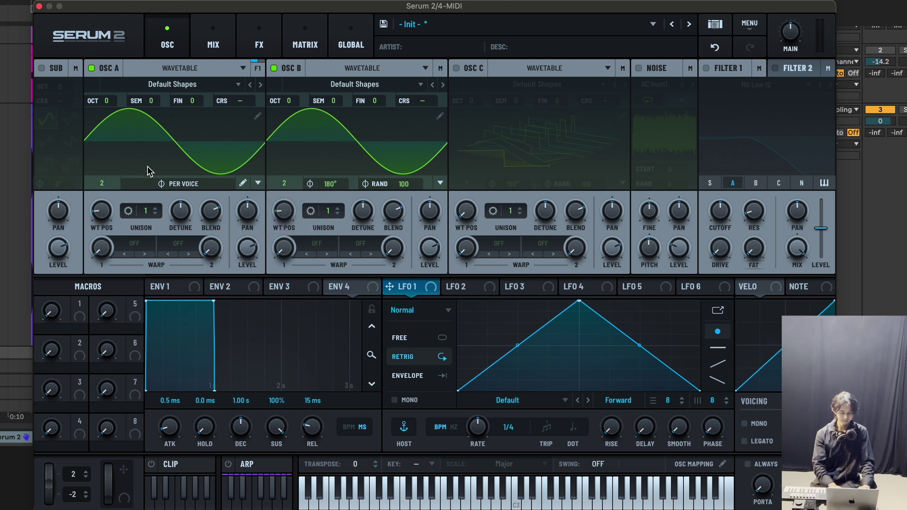
{"action": "left_click", "coordinate": [247, 184]}
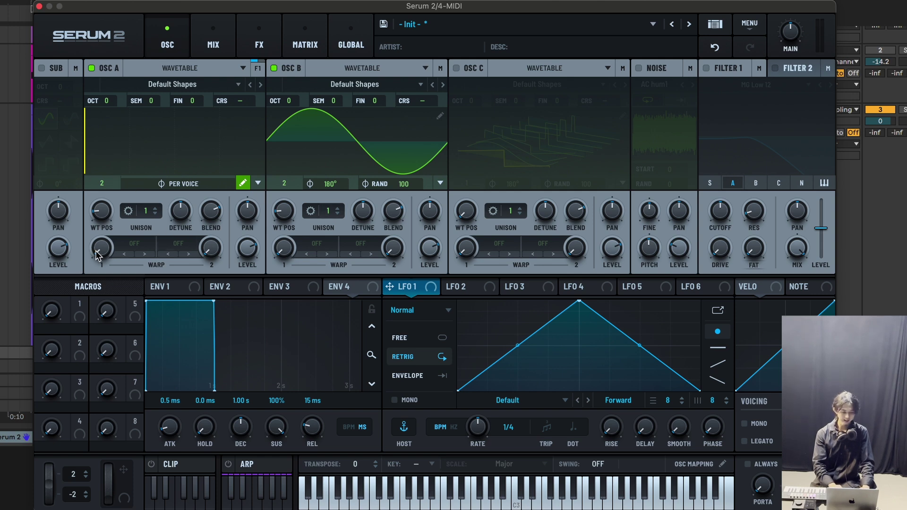
Set oscillator A's first warp mode to FM (B) and turn oscillator B's level all the way down.
{"action": "left_click", "coordinate": [131, 249]}
{"action": "mouse_move", "coordinate": [151, 331]}
{"action": "left_click", "coordinate": [230, 333]}
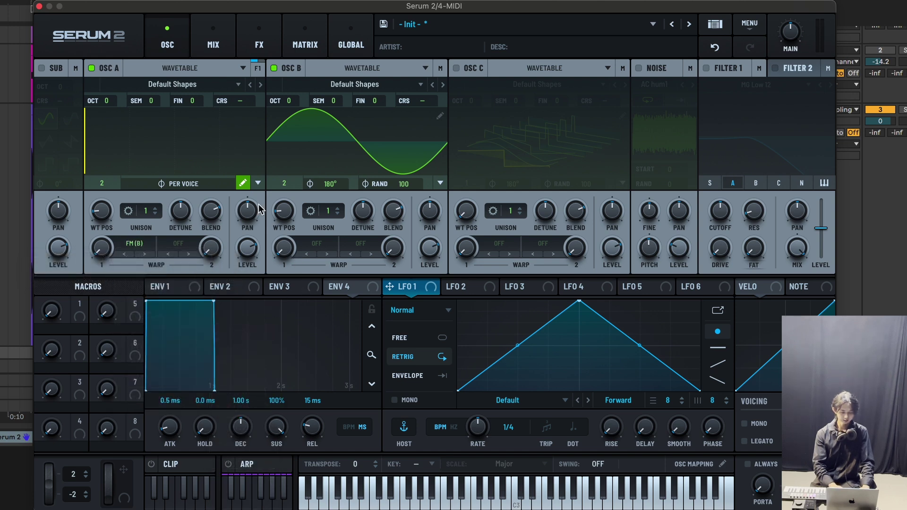
{"action": "left_click_drag", "start_coordinate": [426, 248], "coordinate": [437, 373]}
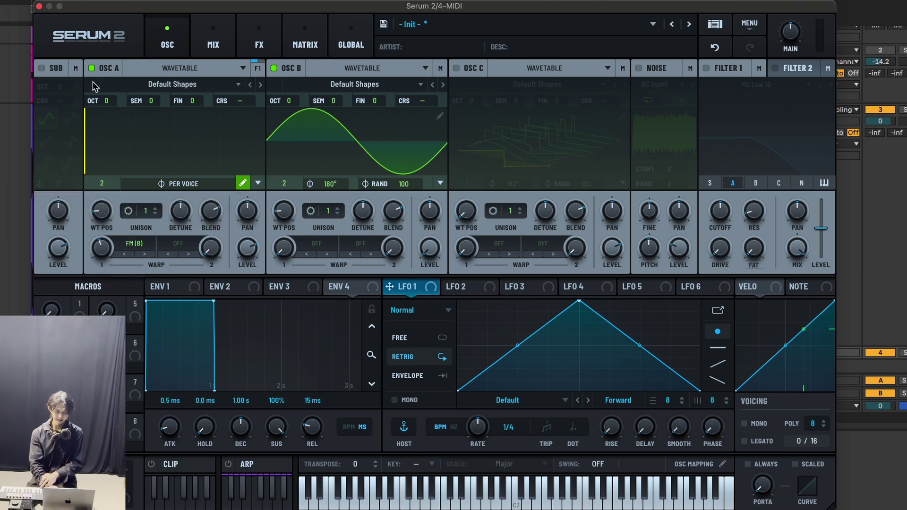
Close oscillator A's per-voice phase editor and set oscillator B's random phase to 0 and start phase to 0°.
{"action": "left_click", "coordinate": [239, 184]}
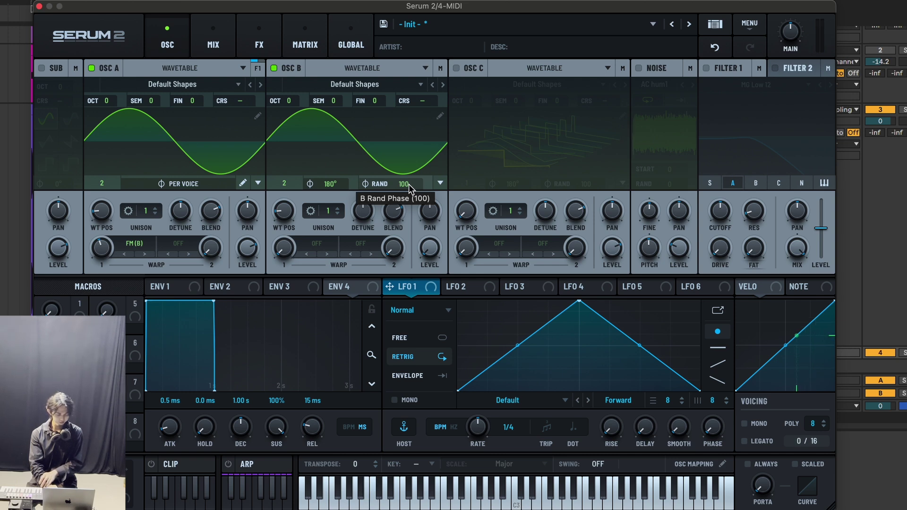
{"action": "double_click", "coordinate": [409, 184]}
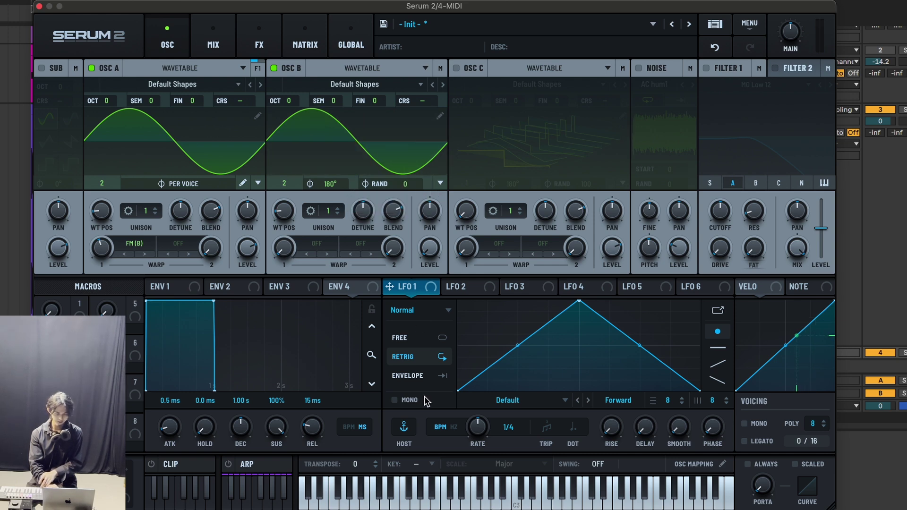
{"action": "double_click", "coordinate": [333, 186]}
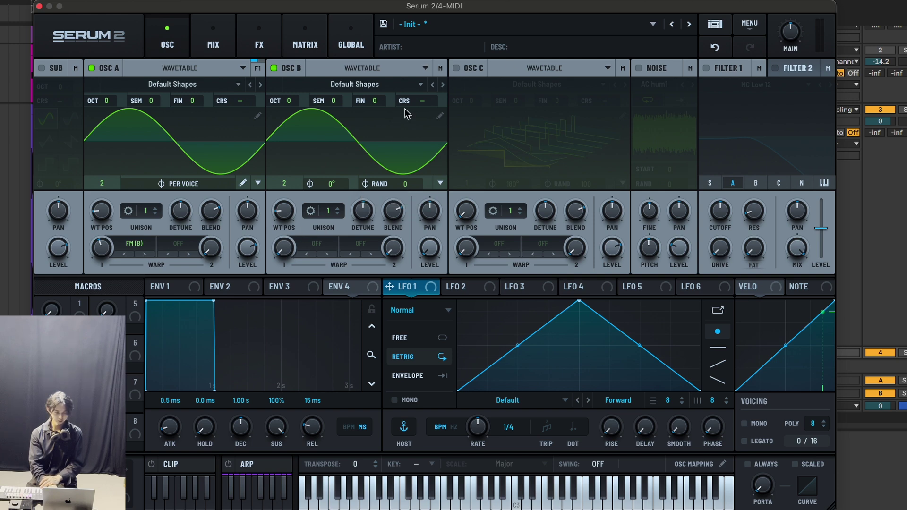
Enable Filter 1 and set Envelope 1's attack to 0.0 ms.
{"action": "left_click", "coordinate": [707, 68]}
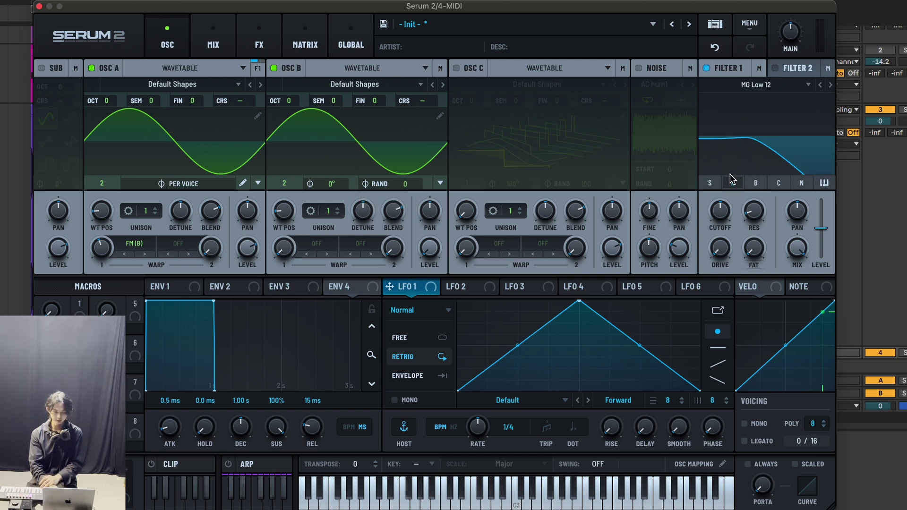
{"action": "left_click", "coordinate": [174, 309]}
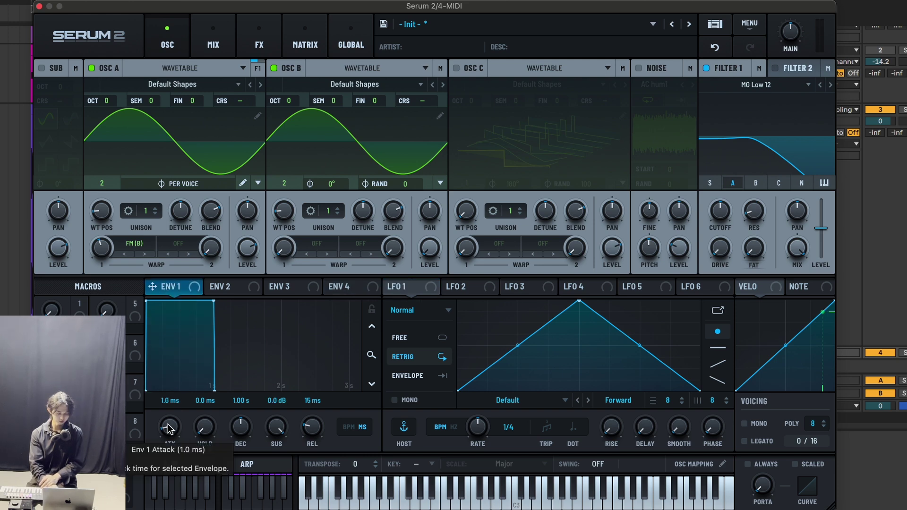
{"action": "left_click_drag", "start_coordinate": [174, 435], "coordinate": [174, 446]}
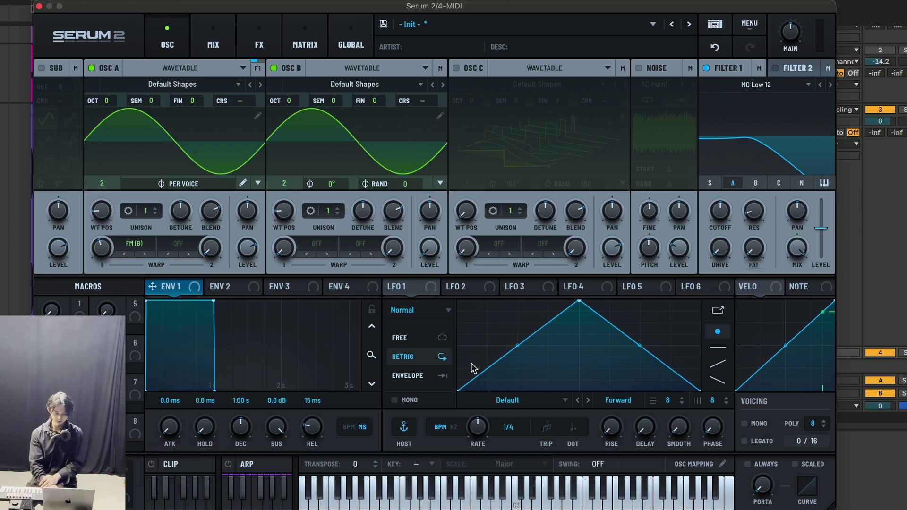
Reshape LFO 1 into a descending ramp and set it to Envelope mode with a rate of one bar.
{"action": "left_click", "coordinate": [509, 312]}
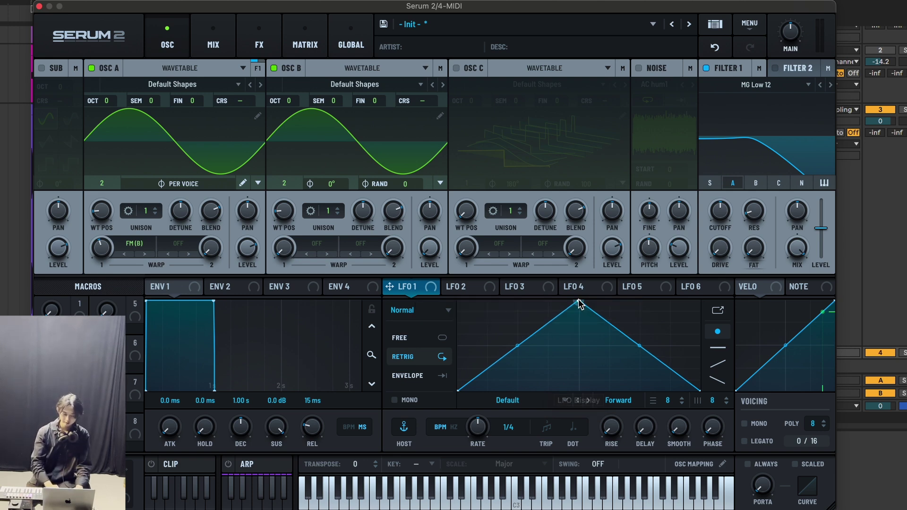
{"action": "left_click_drag", "start_coordinate": [579, 301], "coordinate": [442, 299]}
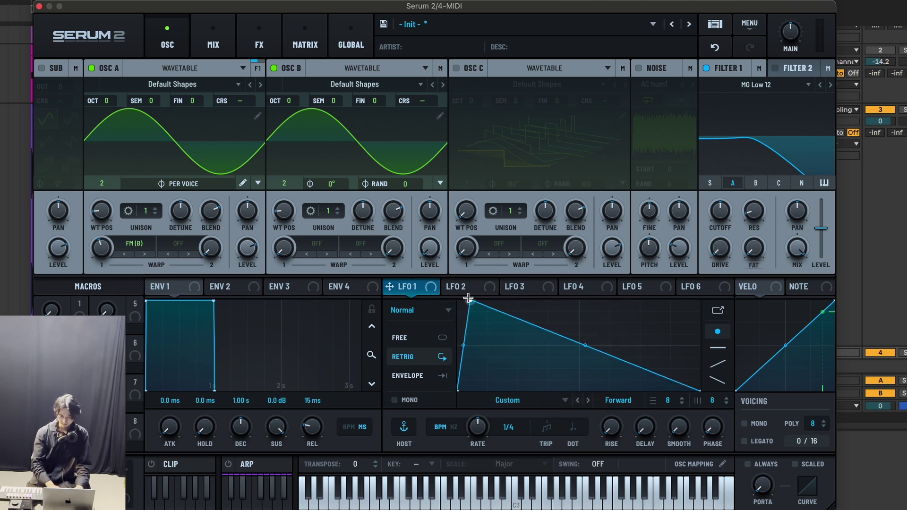
{"action": "left_click", "coordinate": [409, 378]}
{"action": "left_click_drag", "start_coordinate": [477, 431], "coordinate": [475, 447]}
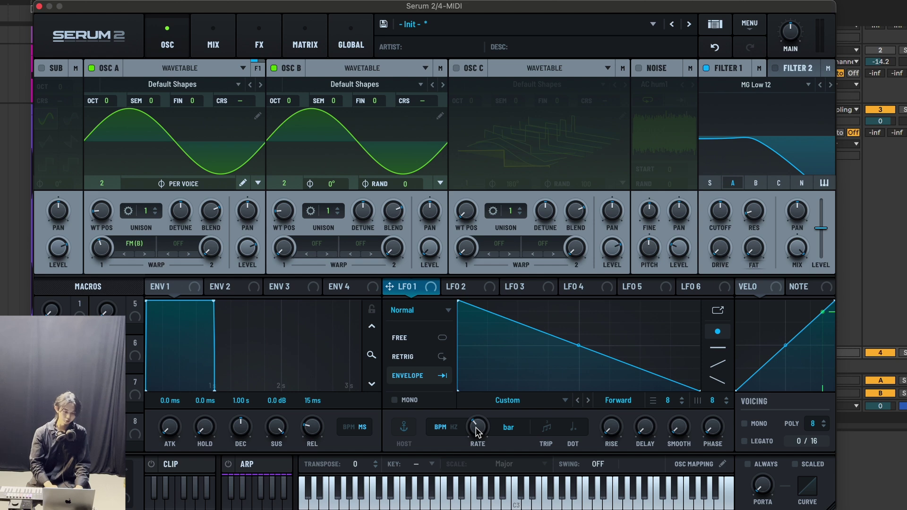
{"action": "mouse_move", "coordinate": [479, 431]}
{"action": "left_mouse_down"}
{"action": "mouse_move", "coordinate": [478, 440]}
{"action": "mouse_move", "coordinate": [478, 431]}
{"action": "left_mouse_up"}
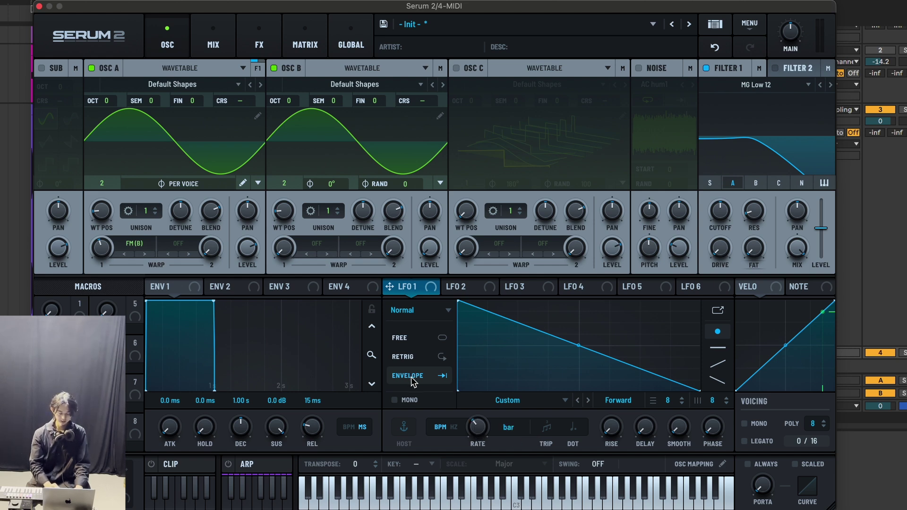
Assign LFO 1 to oscillator A's coarse pitch as unipolar modulation, set its matrix amount to 18%, and return to the oscillators.
{"action": "left_click_drag", "start_coordinate": [398, 288], "coordinate": [246, 103]}
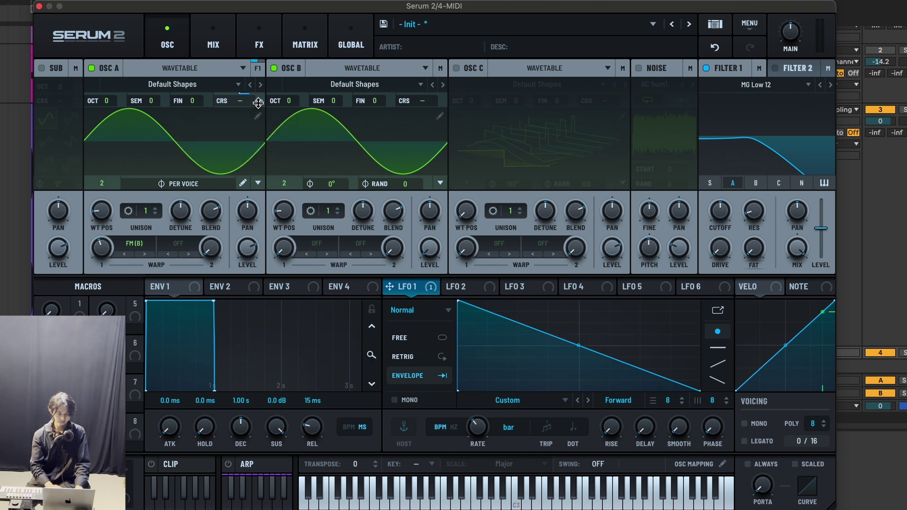
{"action": "left_click", "coordinate": [258, 102], "text": "alt+shift"}
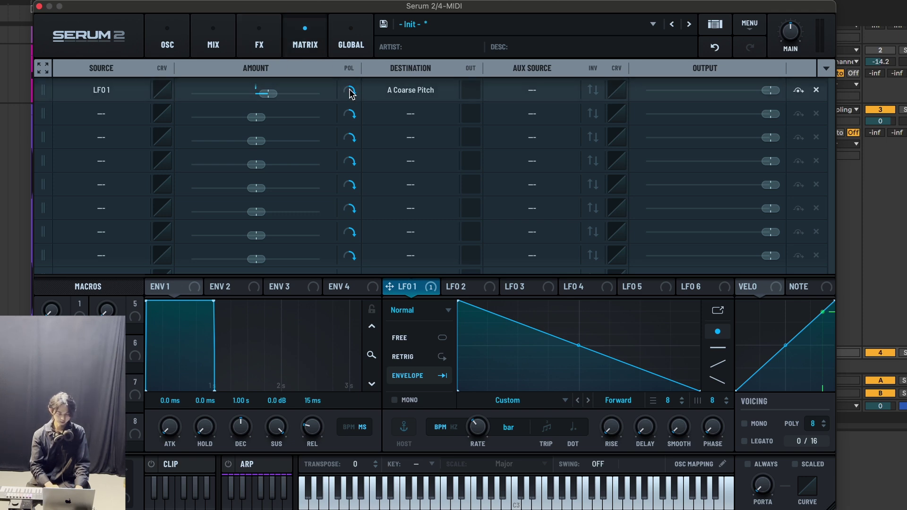
{"action": "mouse_move", "coordinate": [273, 97]}
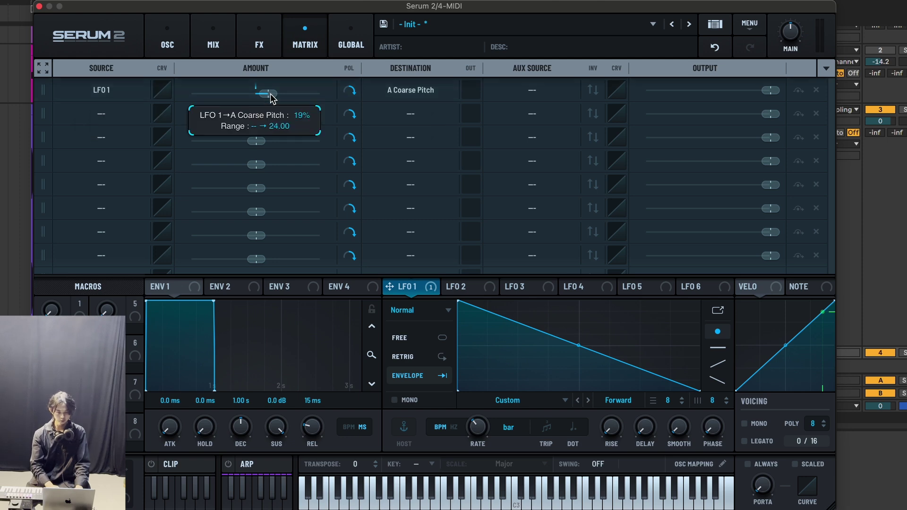
{"action": "double_click", "coordinate": [273, 98]}
{"action": "type", "text": "18"}
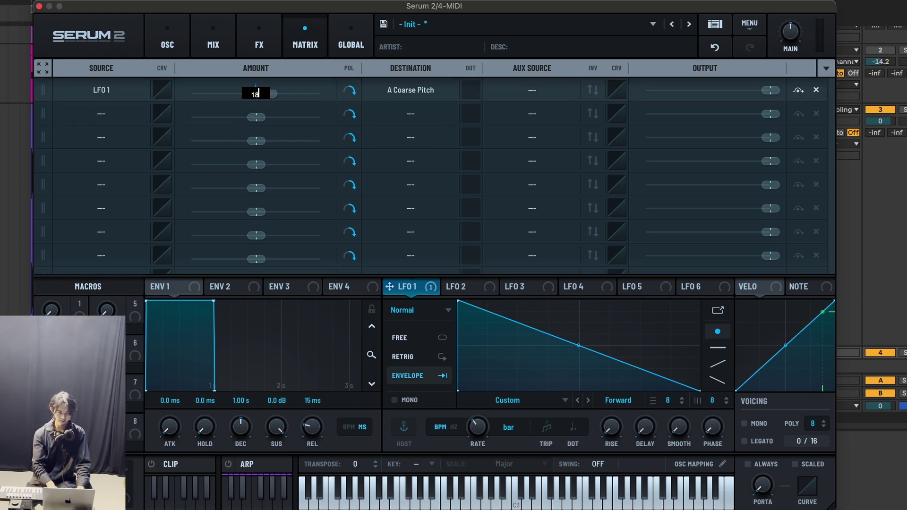
{"action": "key", "text": "Return"}
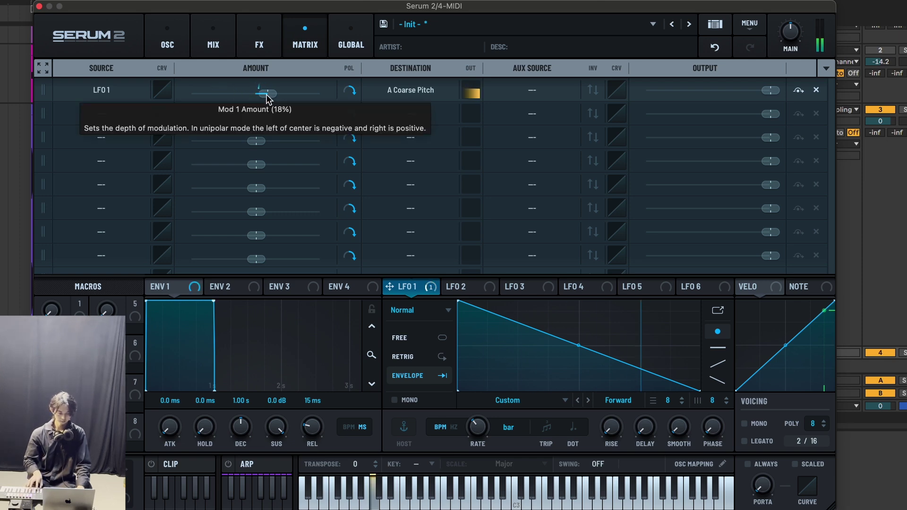
{"action": "left_click", "coordinate": [167, 42]}
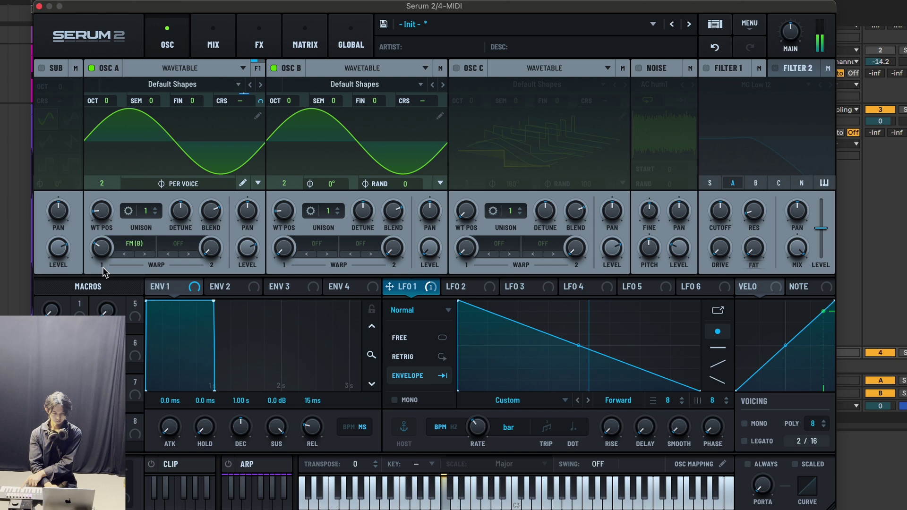
Toggle Filter 1 on and off for comparison and raise oscillator B's octave to +1.
{"action": "left_click", "coordinate": [707, 69]}
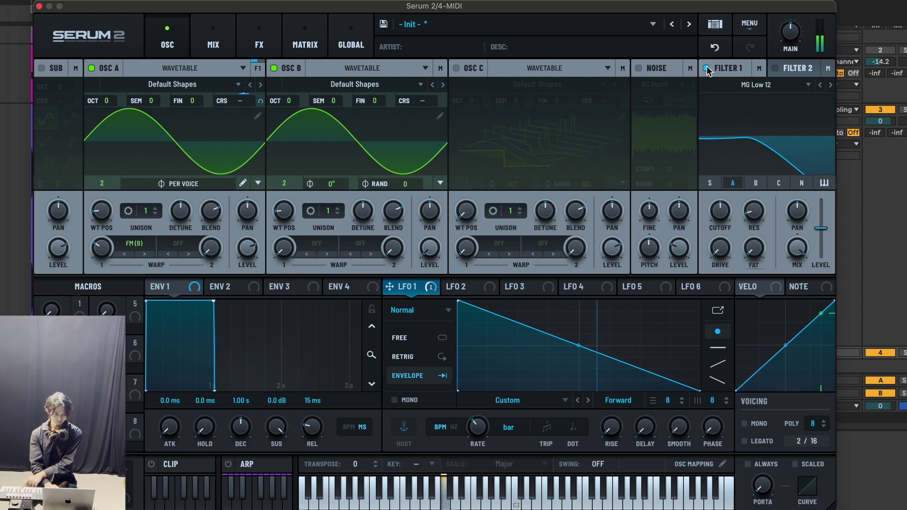
{"action": "left_click", "coordinate": [707, 69]}
{"action": "left_click_drag", "start_coordinate": [290, 104], "coordinate": [293, 100]}
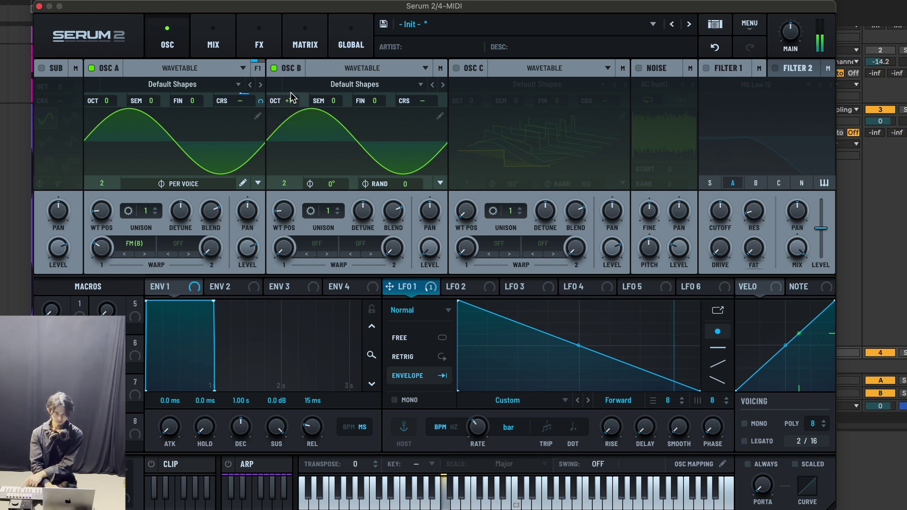
Switch oscillator B's pitch mode to Ratio and set its ratio to 4.000.
{"action": "right_click", "coordinate": [348, 103]}
{"action": "mouse_move", "coordinate": [377, 140]}
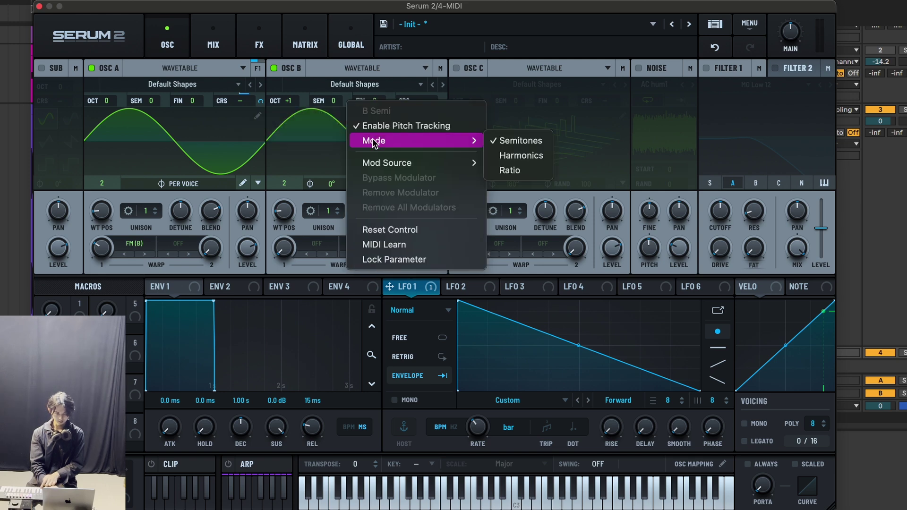
{"action": "left_click", "coordinate": [508, 170]}
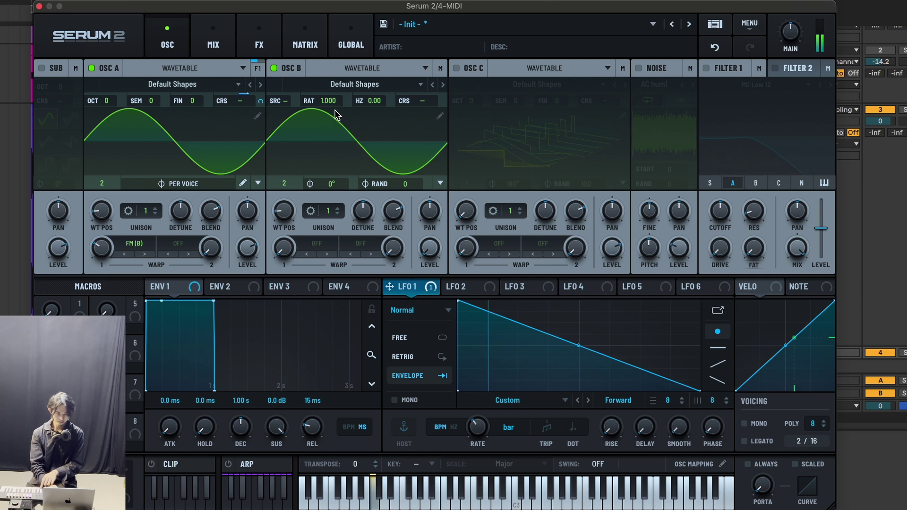
{"action": "scroll", "coordinate": [333, 101], "scroll_direction": "up", "scroll_amount": 2}
{"action": "scroll", "coordinate": [334, 101], "scroll_direction": "down", "scroll_amount": 1}
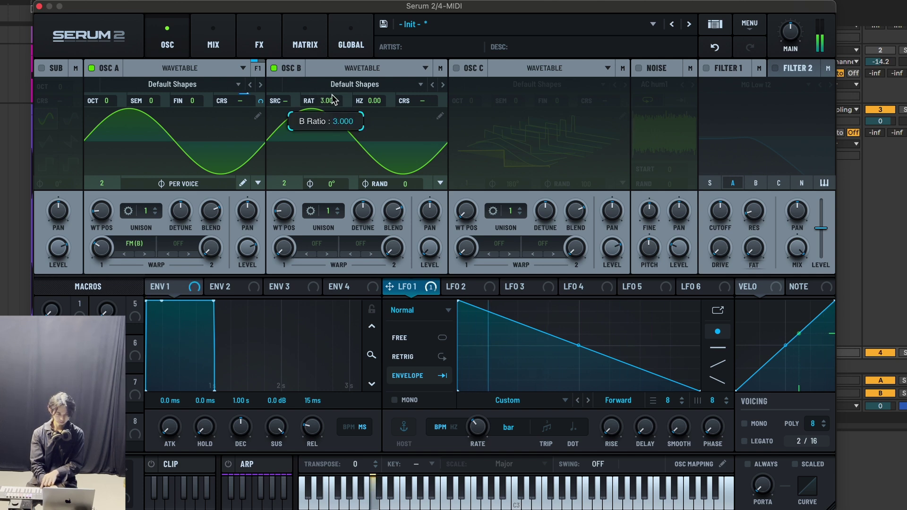
{"action": "left_click_drag", "start_coordinate": [332, 98], "coordinate": [331, 90]}
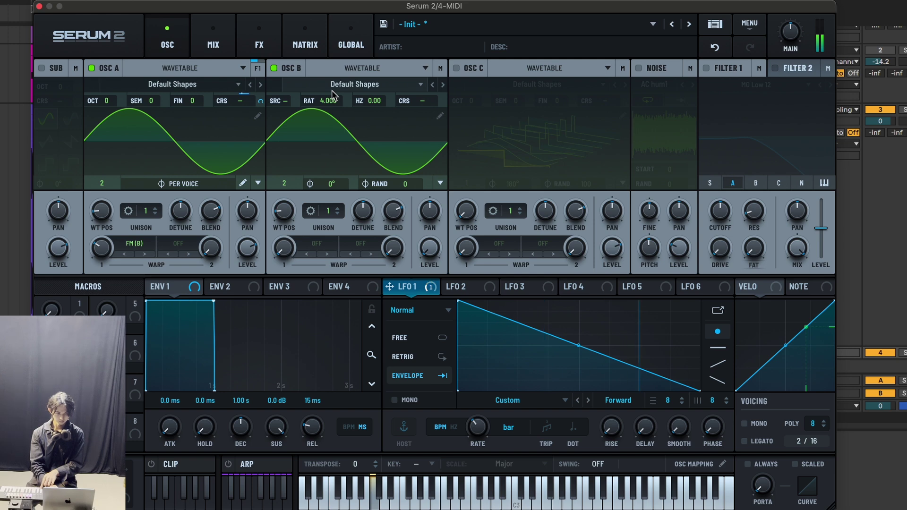
Enable Filter 1 and raise its cutoff.
{"action": "left_click", "coordinate": [707, 68]}
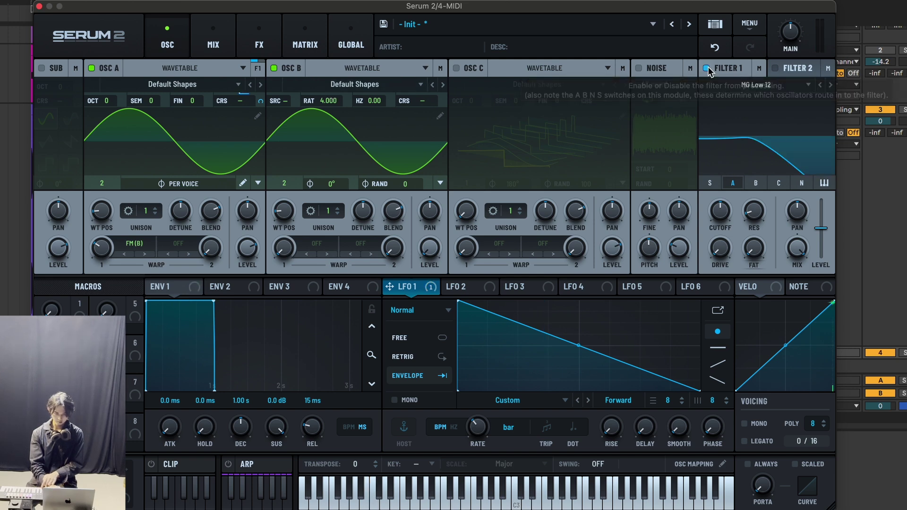
{"action": "left_click_drag", "start_coordinate": [720, 212], "coordinate": [716, 183]}
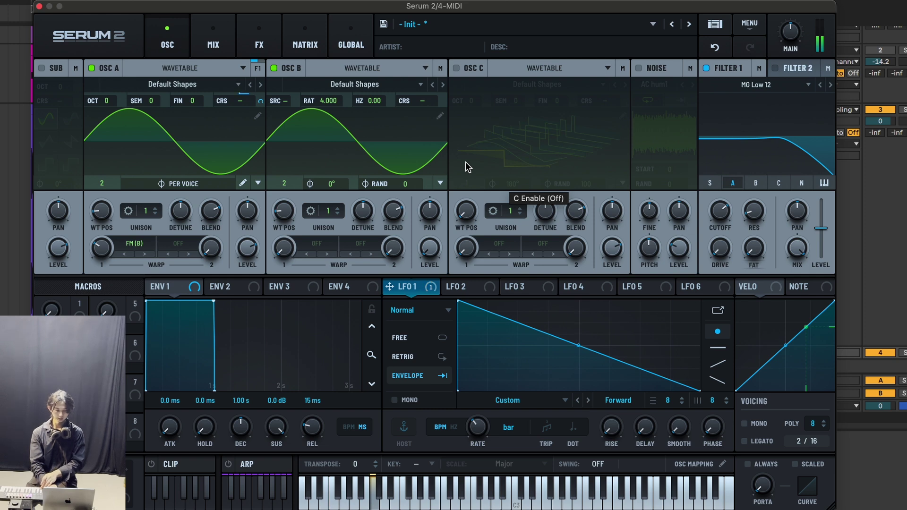
Assign Macro 1 to the start and end points of LFO 1's curve and make both matrix modulations unipolar.
{"action": "mouse_move", "coordinate": [80, 303]}
{"action": "left_mouse_down"}
{"action": "mouse_move", "coordinate": [449, 327]}
{"action": "mouse_move", "coordinate": [435, 326]}
{"action": "mouse_move", "coordinate": [461, 303]}
{"action": "mouse_move", "coordinate": [462, 316]}
{"action": "left_mouse_up"}
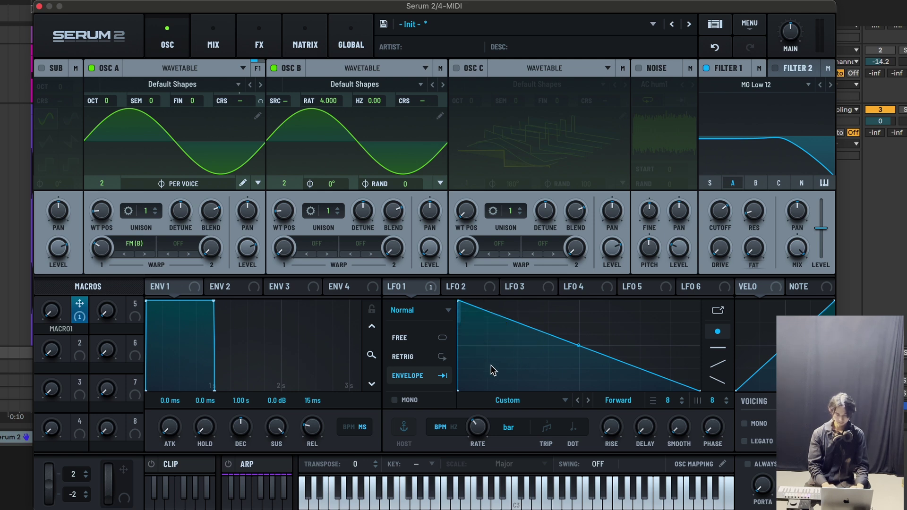
{"action": "left_click_drag", "start_coordinate": [80, 305], "coordinate": [696, 379]}
{"action": "left_click", "coordinate": [305, 43]}
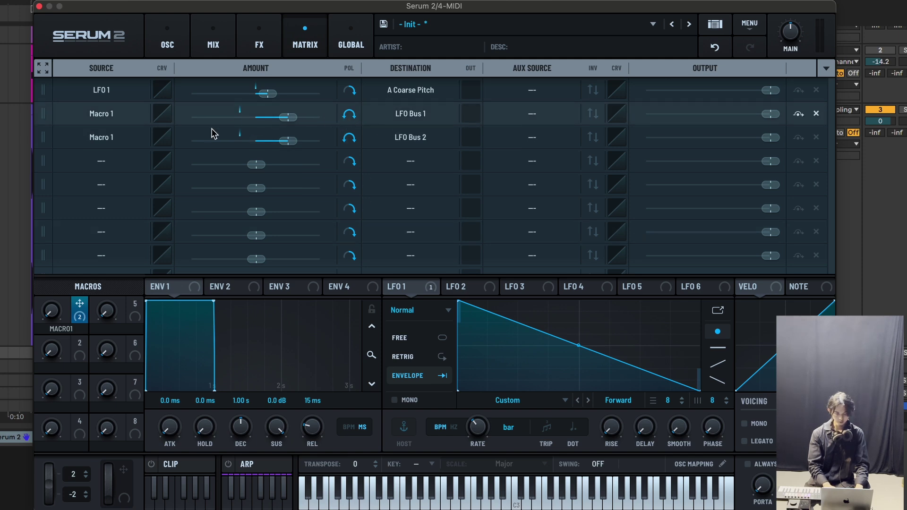
{"action": "left_click", "coordinate": [351, 115]}
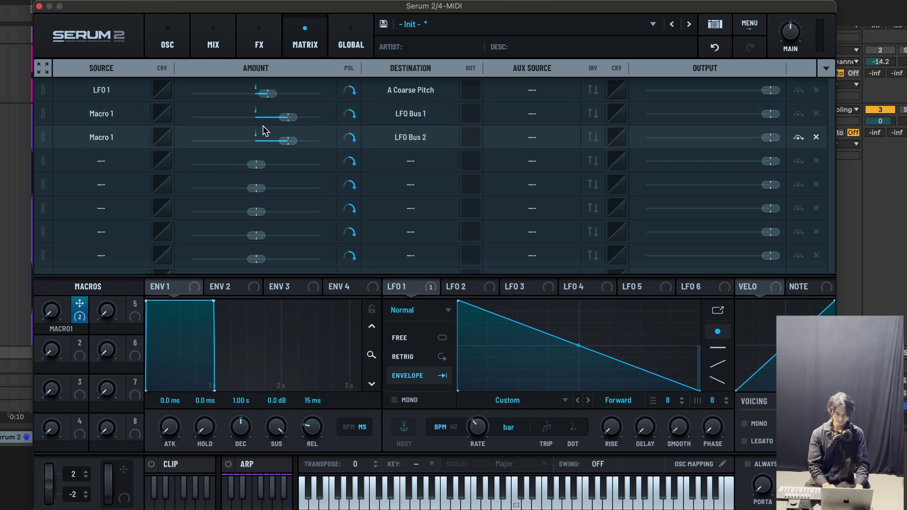
Set Macro 1's matrix amounts to full negative for LFO Bus 1 and full positive for LFO Bus 2, and rename the macro PITCH DOWN/UP.
{"action": "left_click_drag", "start_coordinate": [289, 123], "coordinate": [192, 117]}
{"action": "left_click_drag", "start_coordinate": [256, 140], "coordinate": [323, 142]}
{"action": "type", "text": "pitch"}
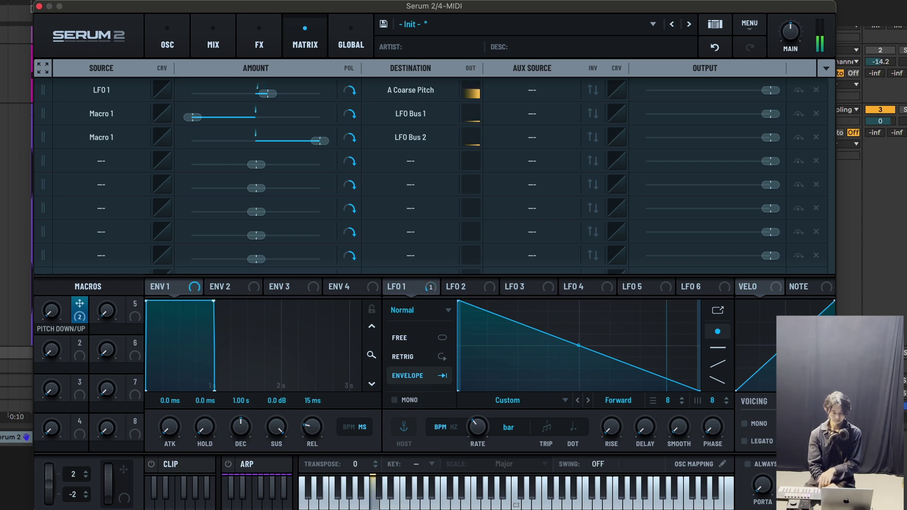
{"action": "left_click_drag", "start_coordinate": [53, 315], "coordinate": [61, 57]}
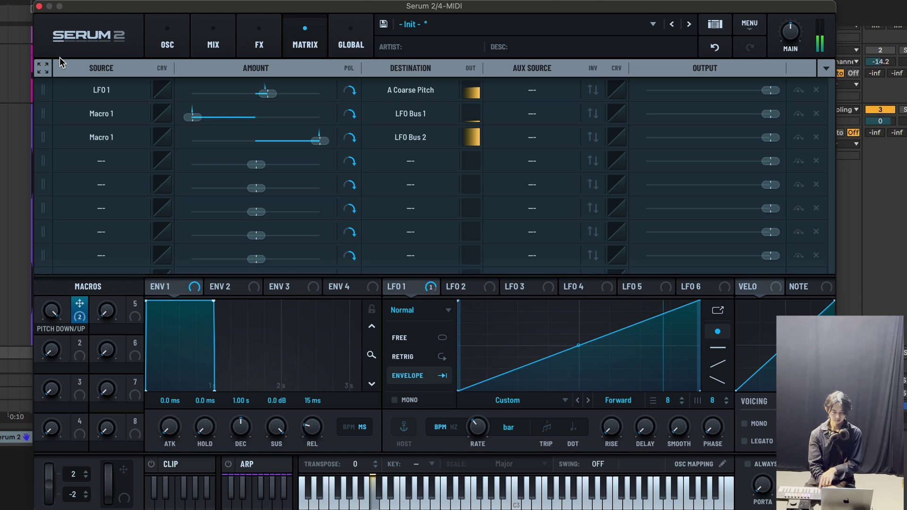
Change Filter 1's type to Band 24 and raise its resonance to about 39%.
{"action": "left_click", "coordinate": [179, 47]}
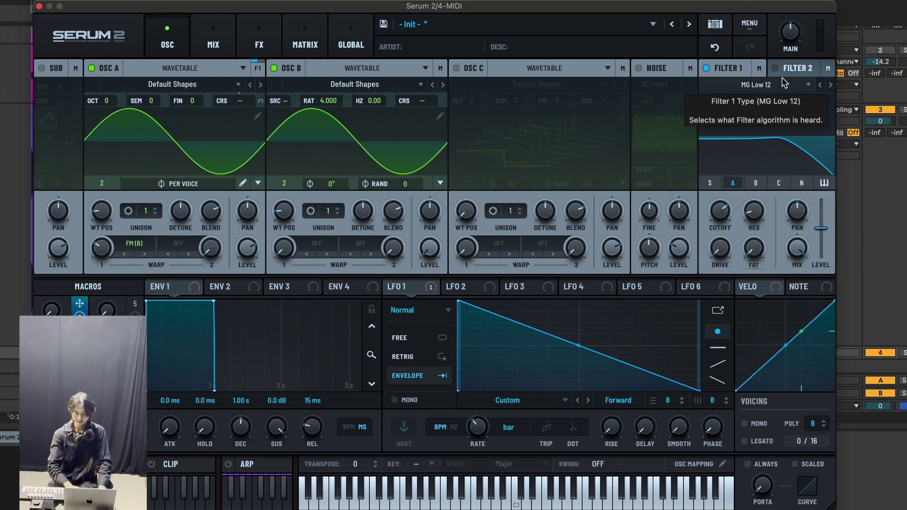
{"action": "left_click", "coordinate": [761, 85]}
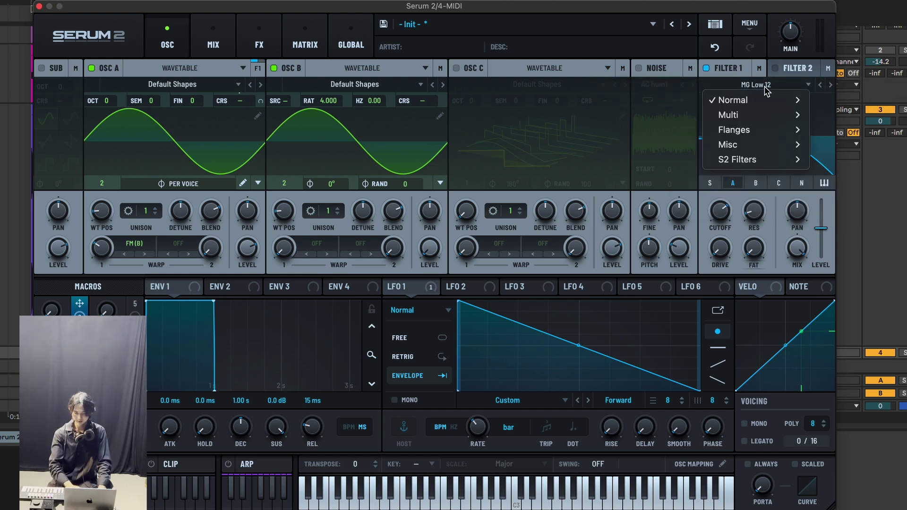
{"action": "mouse_move", "coordinate": [774, 101]}
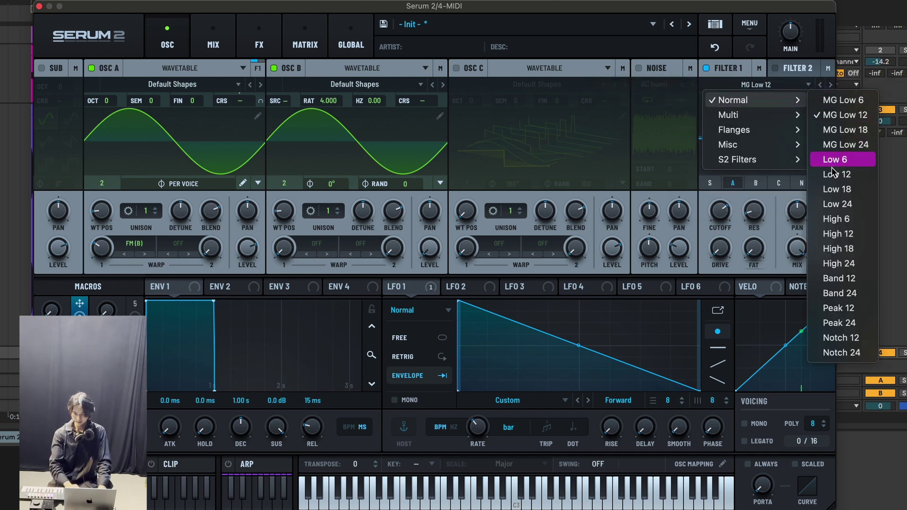
{"action": "left_click", "coordinate": [844, 293]}
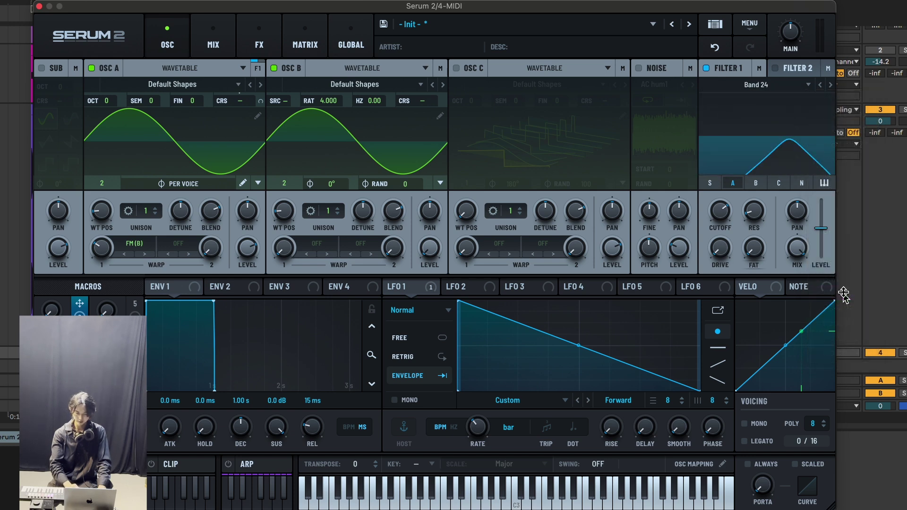
{"action": "left_click_drag", "start_coordinate": [719, 255], "coordinate": [755, 172]}
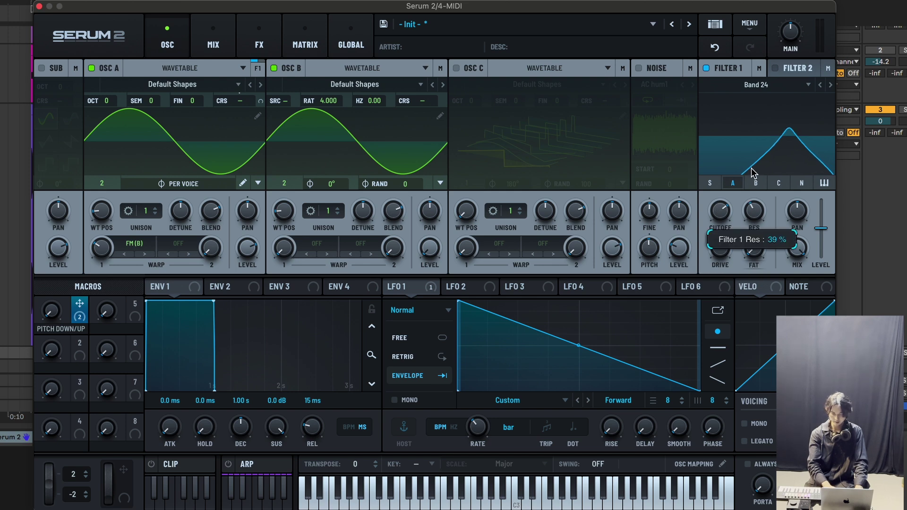
{"action": "left_click_drag", "start_coordinate": [752, 215], "coordinate": [750, 204]}
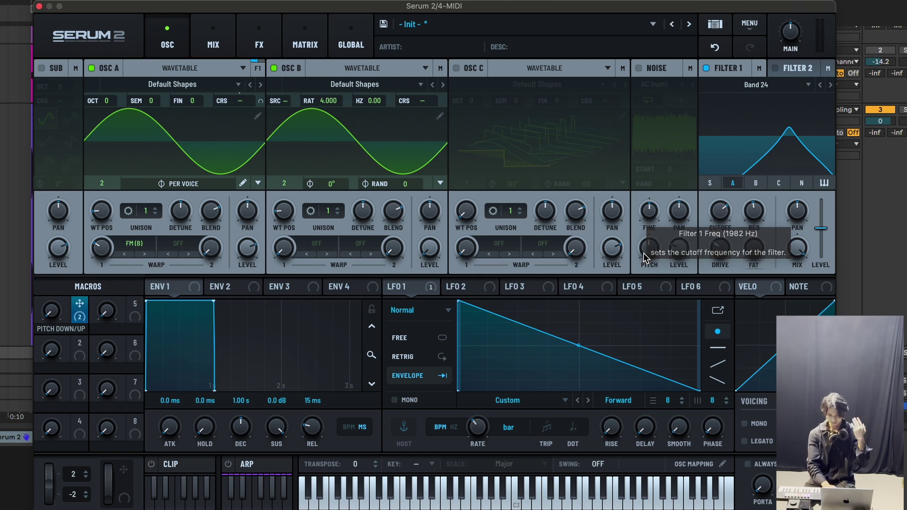
Assign LFO 2 to Filter 1's cutoff with a modulation amount of about 30%.
{"action": "left_click", "coordinate": [468, 289]}
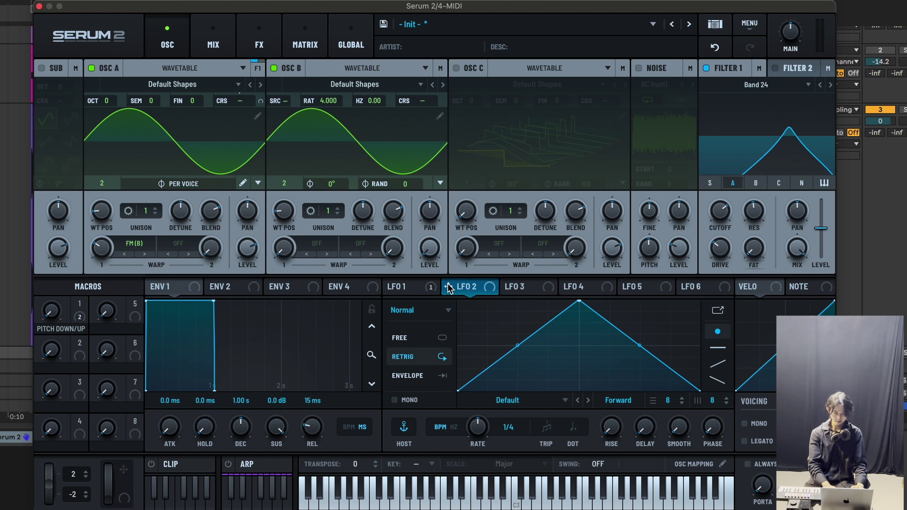
{"action": "left_click_drag", "start_coordinate": [470, 289], "coordinate": [726, 214]}
{"action": "mouse_move", "coordinate": [710, 200]}
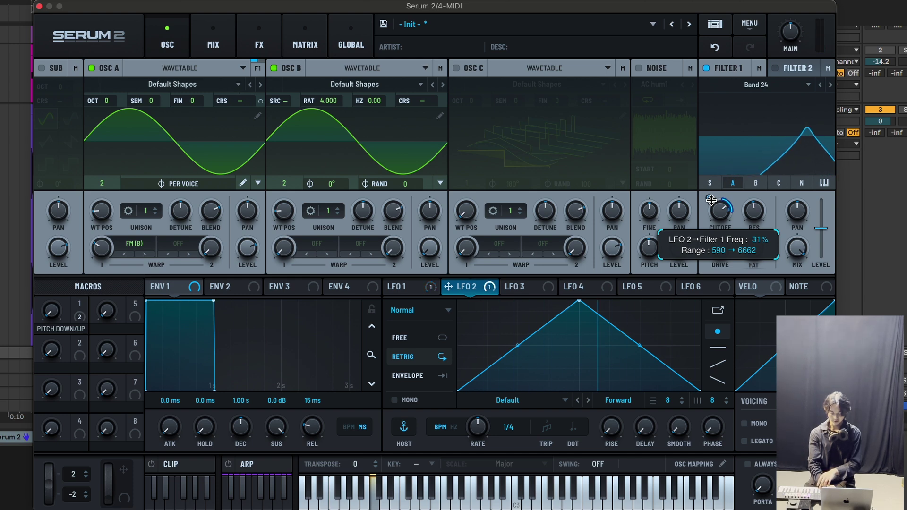
{"action": "scroll", "coordinate": [711, 201], "scroll_direction": "down", "scroll_amount": 1}
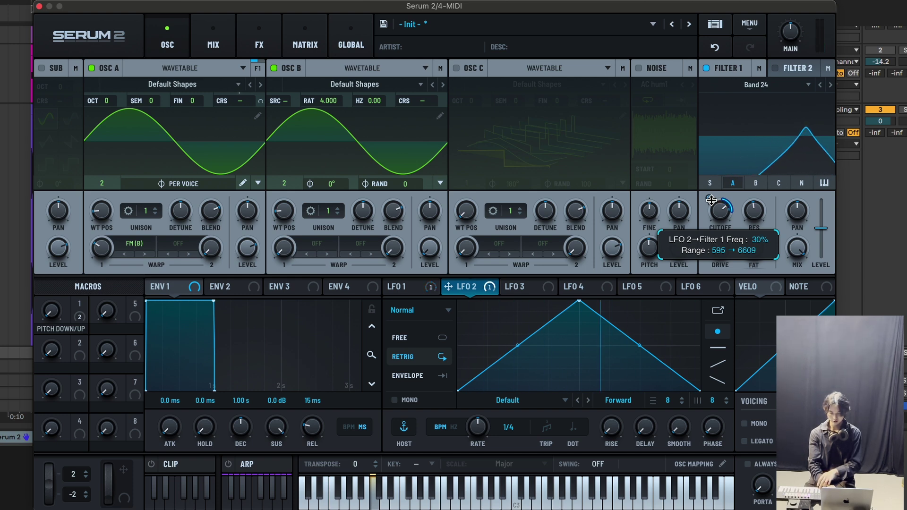
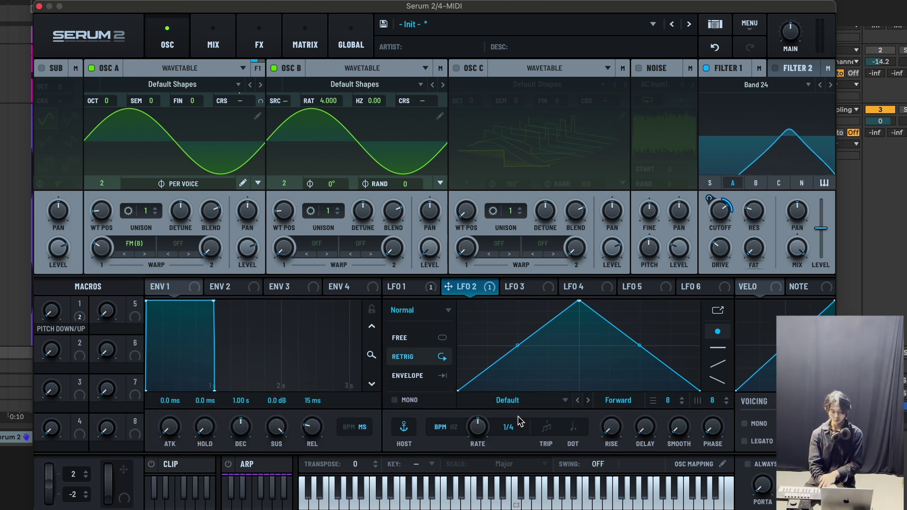
Switch LFO 2's rate from tempo sync to Hz and slow it to 0.5 Hz.
{"action": "left_click", "coordinate": [441, 428]}
{"action": "left_click", "coordinate": [443, 428]}
{"action": "left_click", "coordinate": [453, 428]}
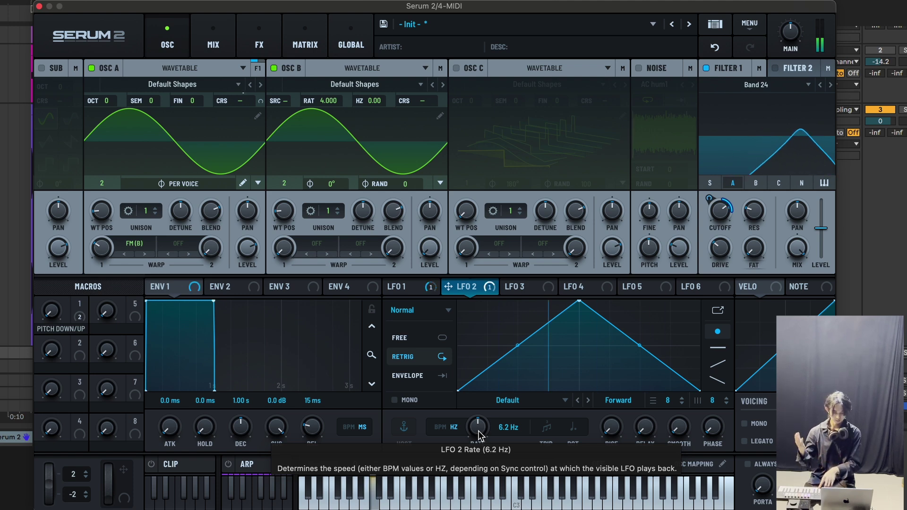
{"action": "left_click_drag", "start_coordinate": [479, 436], "coordinate": [483, 472]}
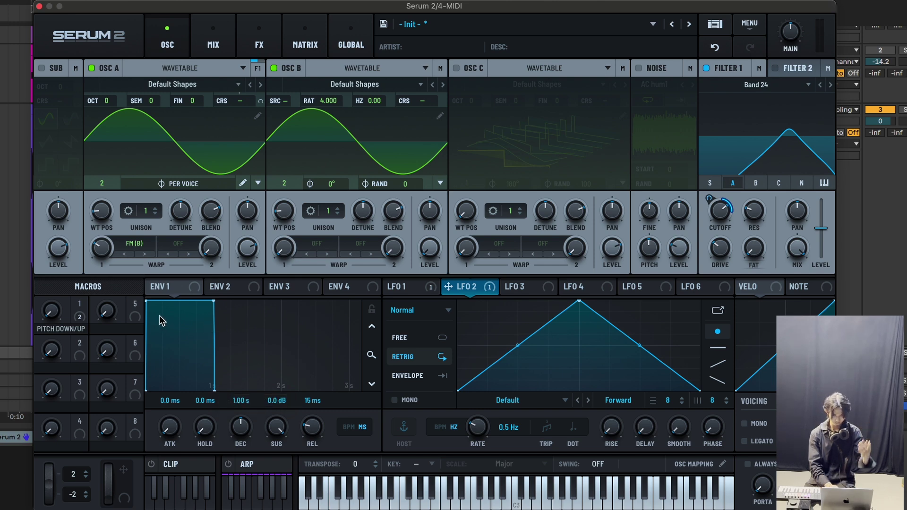
Assign Macro 5 to LFO 2's rate and try the macro at high and low settings.
{"action": "left_click_drag", "start_coordinate": [135, 305], "coordinate": [473, 431]}
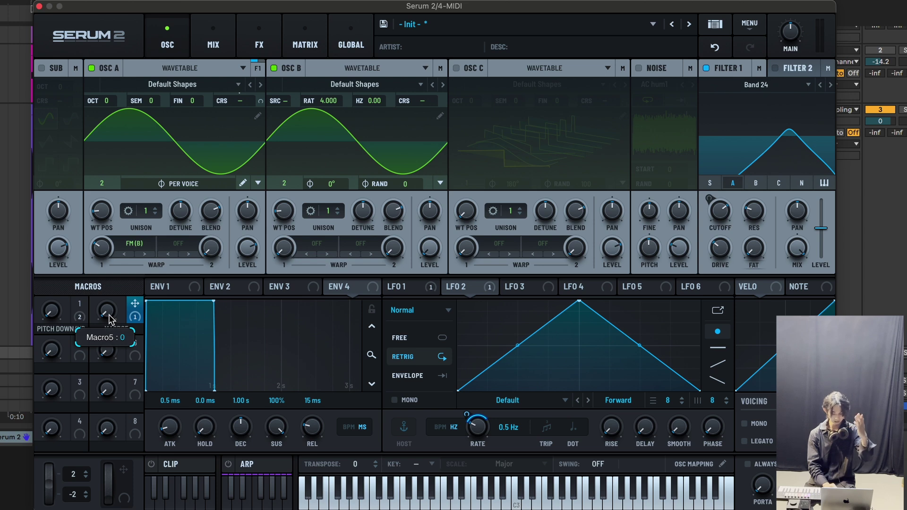
{"action": "left_click_drag", "start_coordinate": [108, 312], "coordinate": [98, 174]}
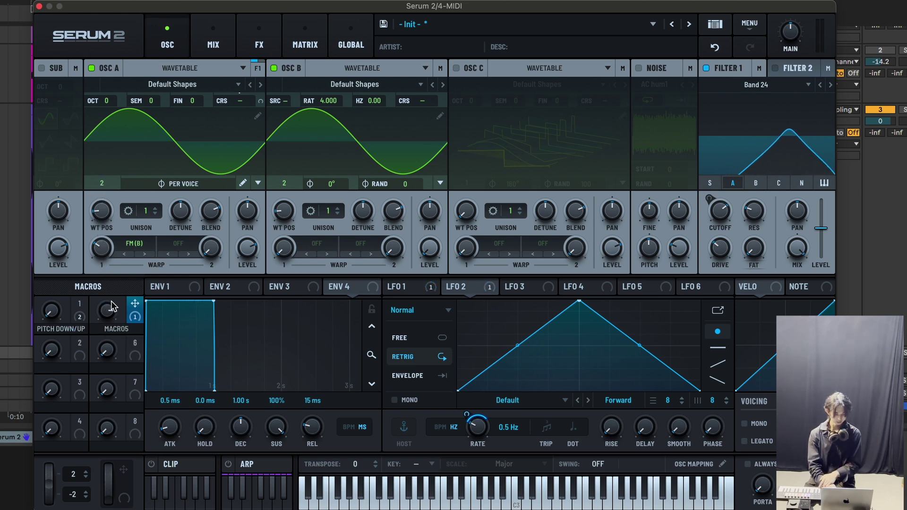
{"action": "mouse_move", "coordinate": [108, 309]}
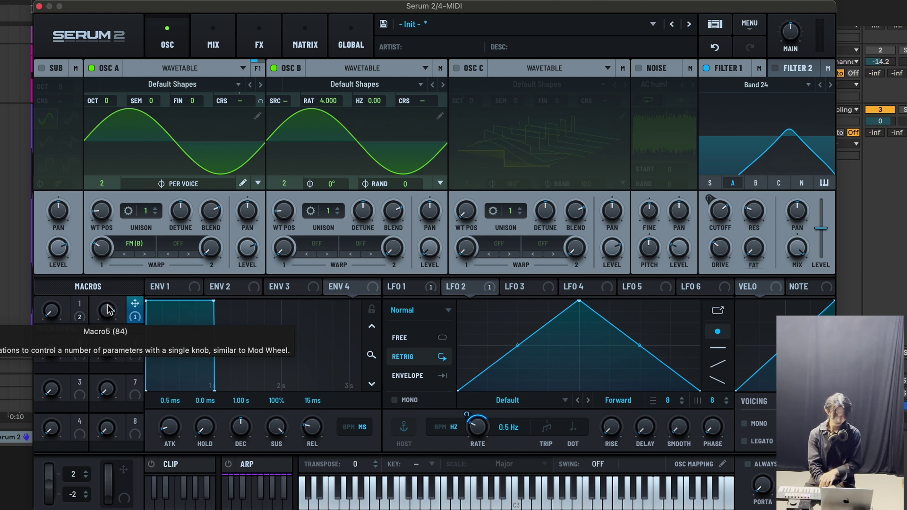
{"action": "left_click_drag", "start_coordinate": [108, 310], "coordinate": [127, 441]}
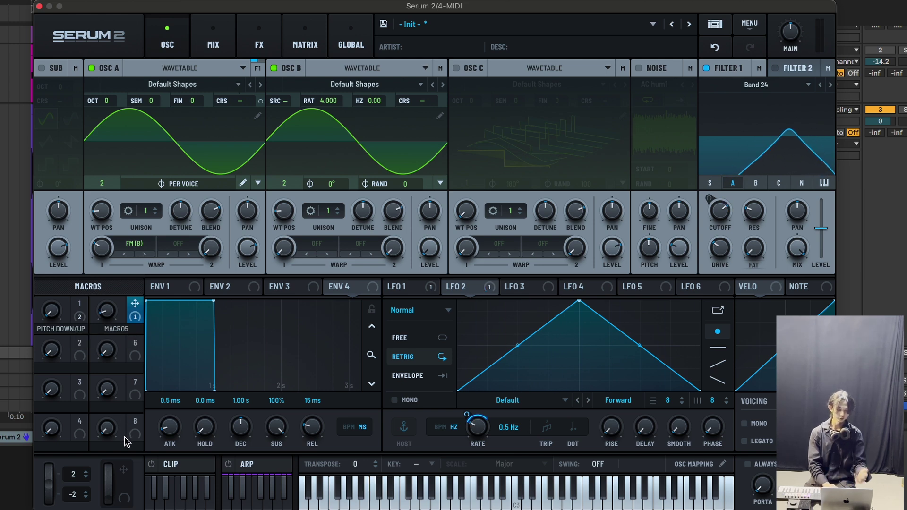
Rename Macro 5 as WOOBLE RATE and turn it down to its minimum.
{"action": "double_click", "coordinate": [117, 329]}
{"action": "type", "text": "WOOBLE RATE"}
{"action": "key", "text": "Return"}
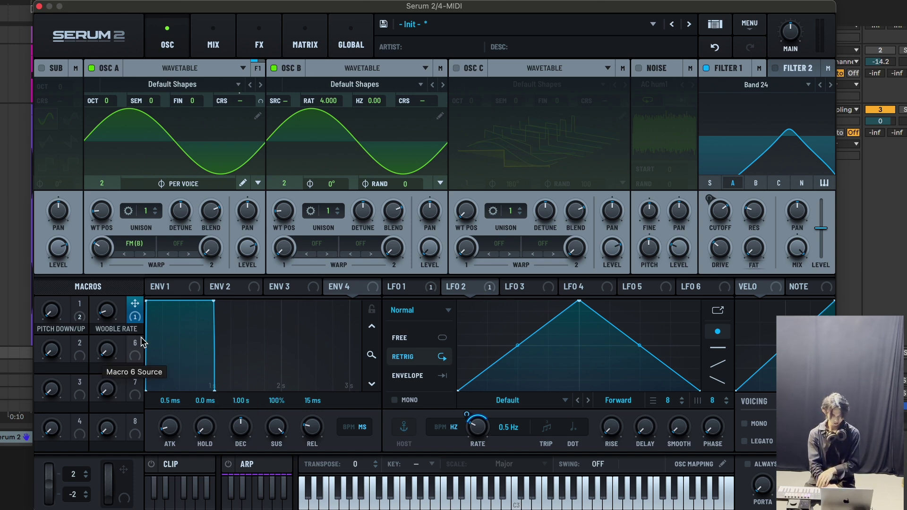
{"action": "left_click_drag", "start_coordinate": [107, 312], "coordinate": [120, 339]}
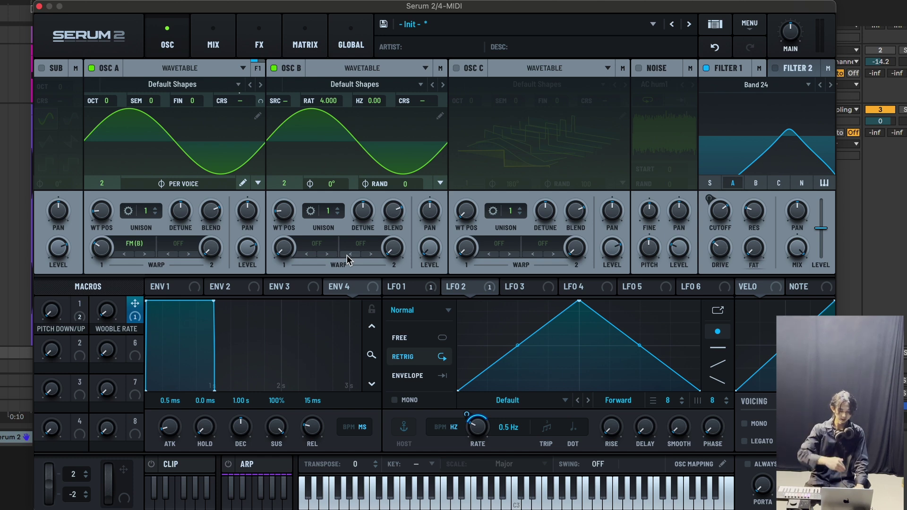
Assign LFO 1 to Filter 1's cutoff with a lower base cutoff, and raise the WOOBLE RATE macro.
{"action": "left_click", "coordinate": [405, 291]}
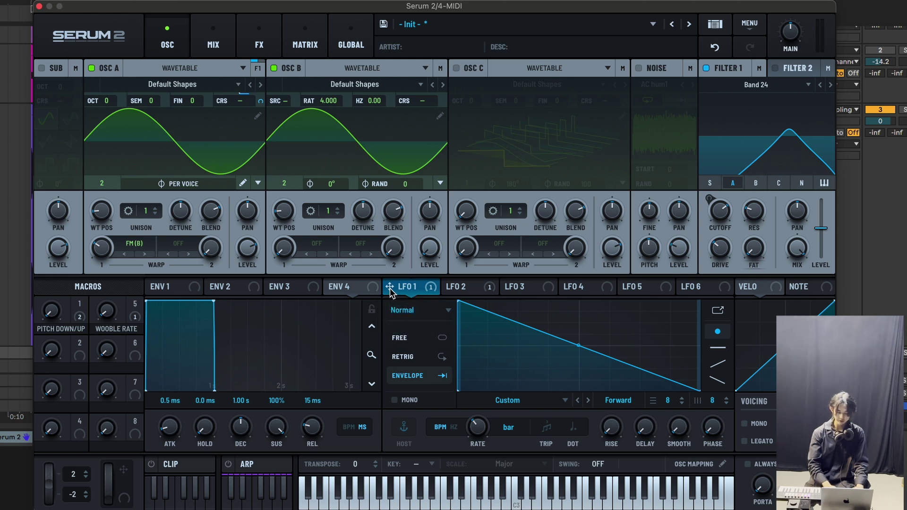
{"action": "left_click_drag", "start_coordinate": [389, 288], "coordinate": [722, 209]}
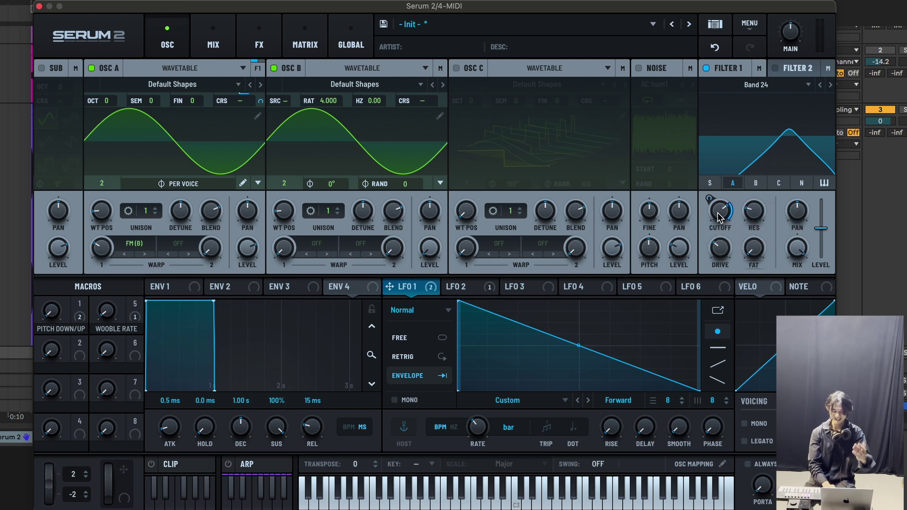
{"action": "mouse_move", "coordinate": [719, 218]}
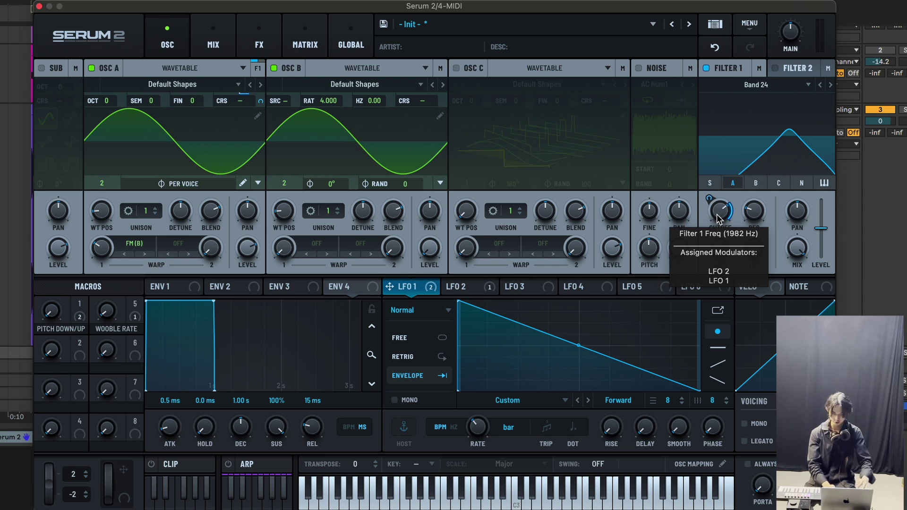
{"action": "left_click_drag", "start_coordinate": [719, 218], "coordinate": [719, 244]}
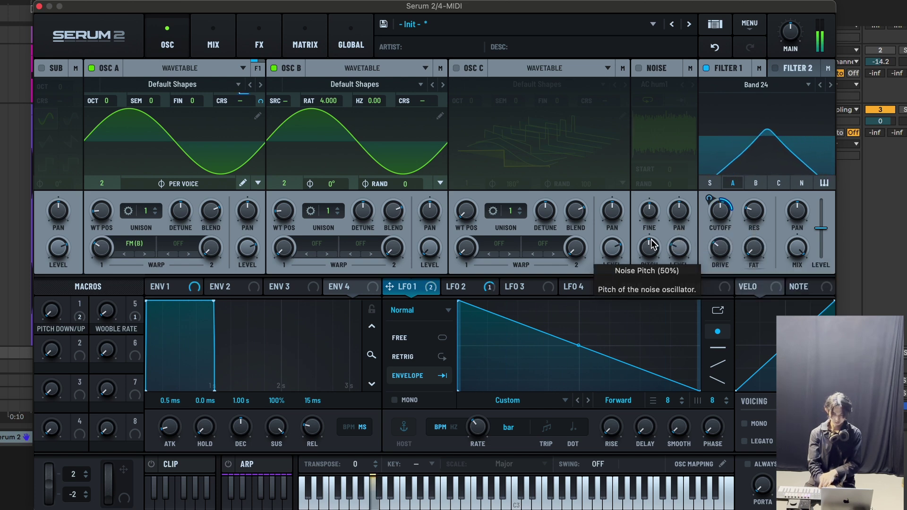
{"action": "left_click_drag", "start_coordinate": [102, 317], "coordinate": [98, 250]}
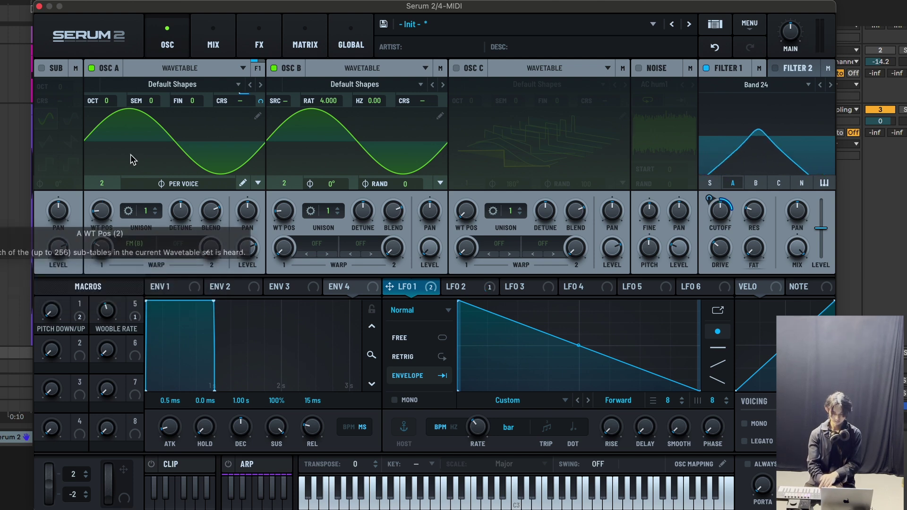
Lower Filter 1's cutoff further with LFO 1's modulation amount at about 52%, and try the PITCH DOWN/UP macro.
{"action": "mouse_move", "coordinate": [709, 198]}
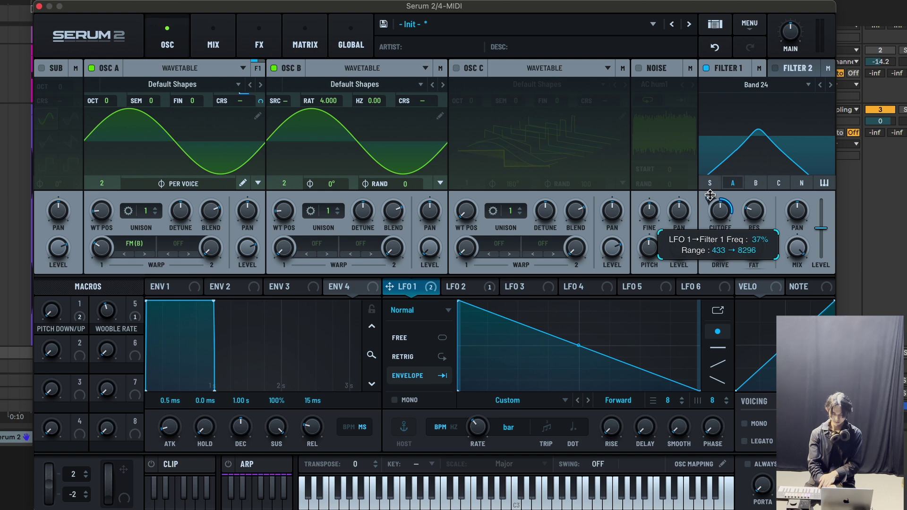
{"action": "mouse_move", "coordinate": [719, 213]}
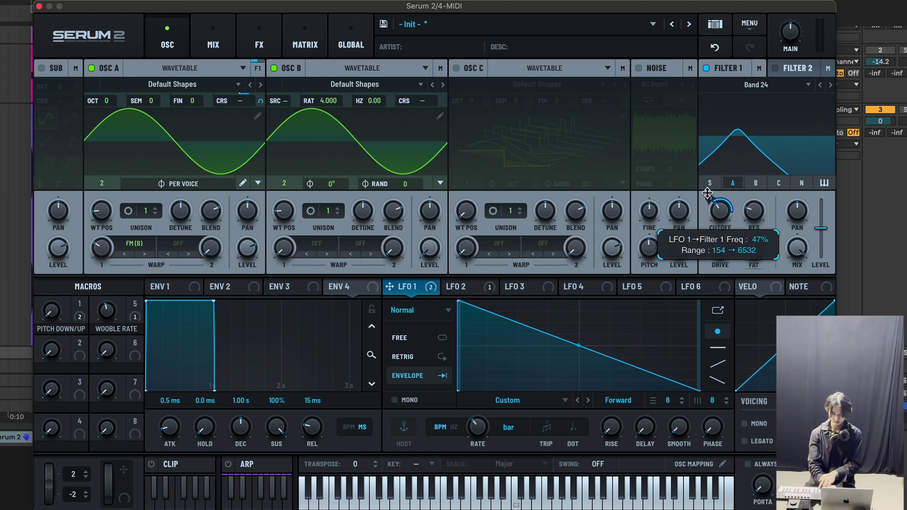
{"action": "left_click_drag", "start_coordinate": [708, 193], "coordinate": [709, 196]}
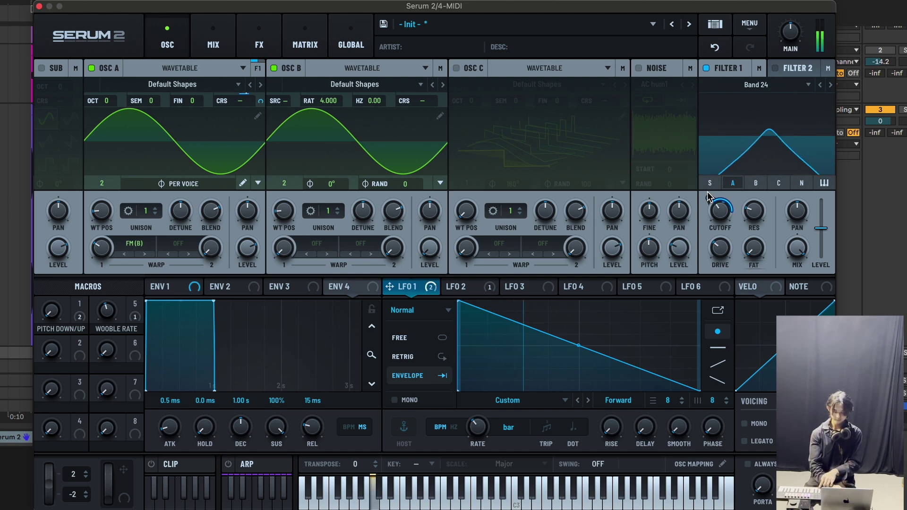
{"action": "left_click_drag", "start_coordinate": [708, 197], "coordinate": [712, 199]}
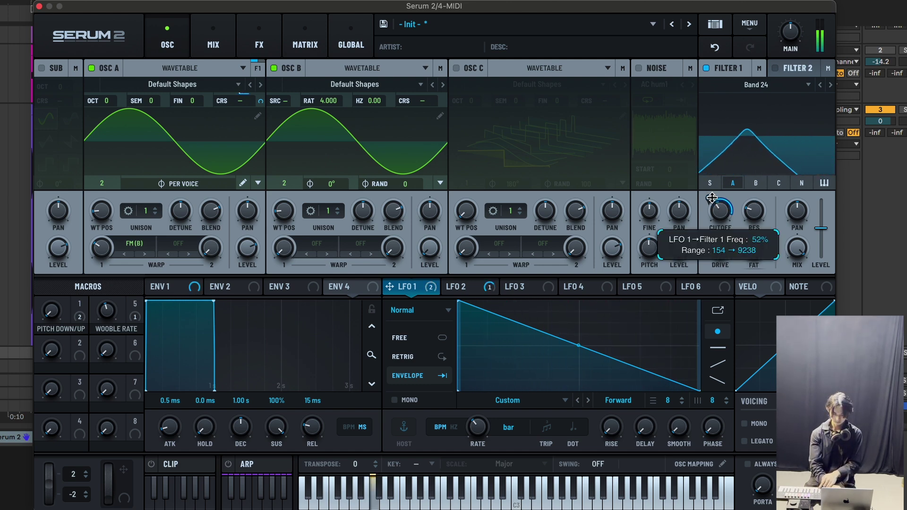
{"action": "mouse_move", "coordinate": [53, 326]}
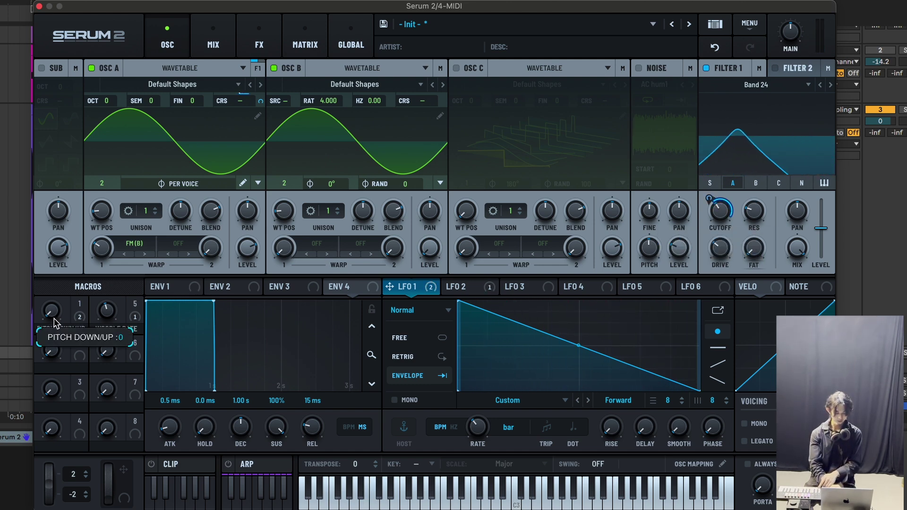
{"action": "left_click_drag", "start_coordinate": [52, 310], "coordinate": [64, 205]}
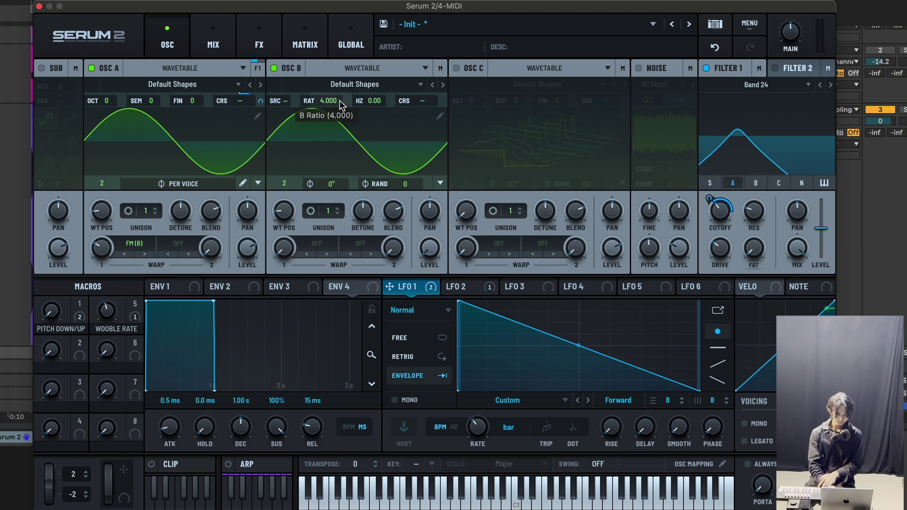
Set oscillator B's ratio to 3.000 and its unison to 8 voices.
{"action": "mouse_move", "coordinate": [331, 104]}
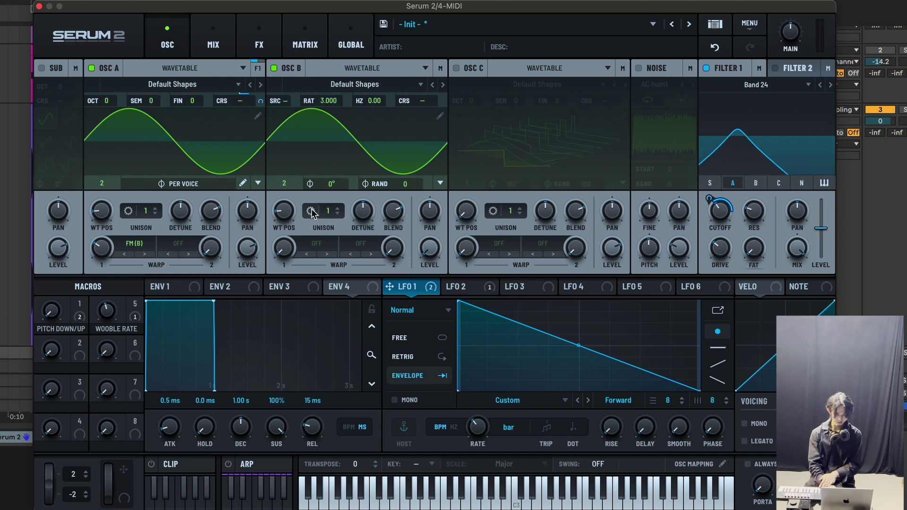
{"action": "left_click", "coordinate": [338, 208]}
{"action": "left_click", "coordinate": [339, 208]}
{"action": "left_click", "coordinate": [339, 208]}
{"action": "left_click", "coordinate": [338, 208]}
{"action": "left_click", "coordinate": [339, 208]}
{"action": "left_click", "coordinate": [338, 207]}
{"action": "left_click", "coordinate": [338, 208]}
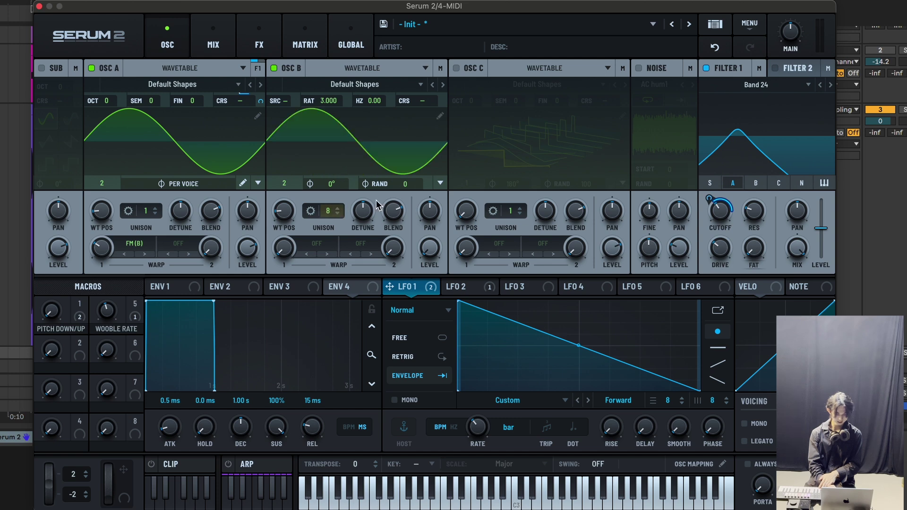
Set oscillator B's phase mode to Per Voice.
{"action": "left_click", "coordinate": [439, 183]}
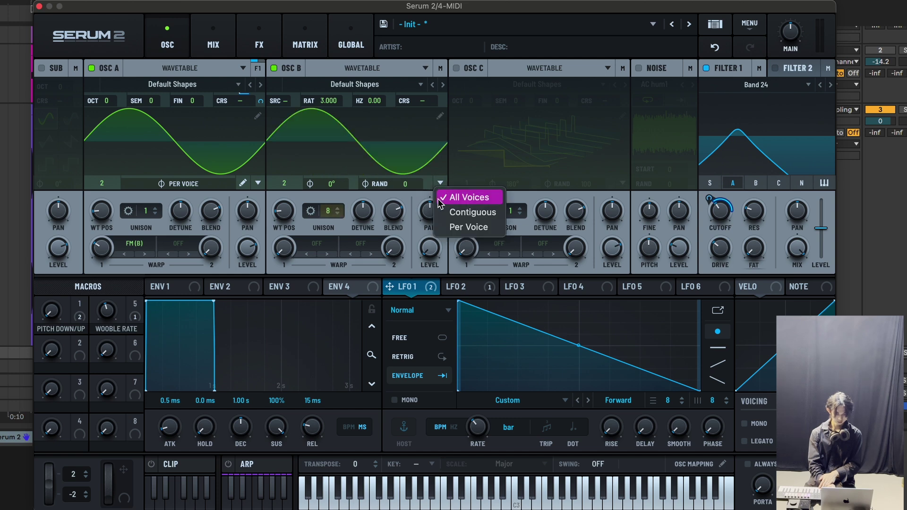
{"action": "left_click", "coordinate": [448, 228]}
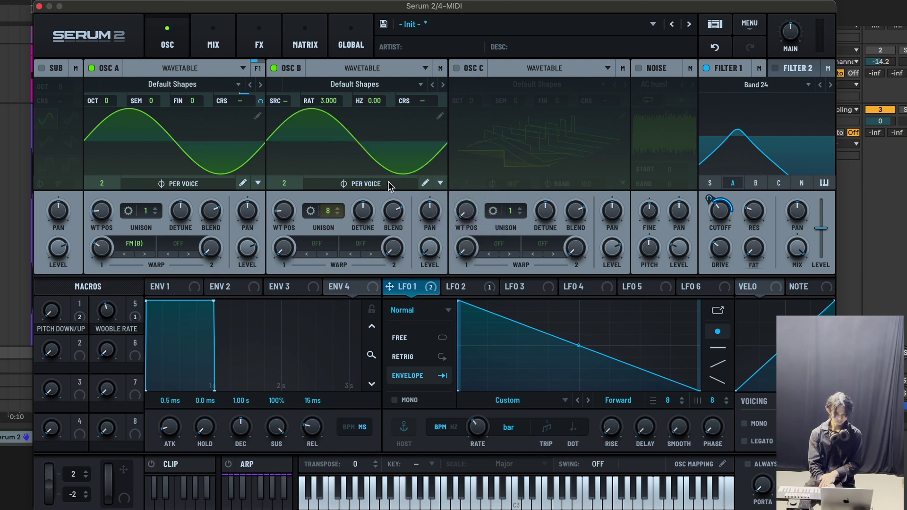
Display oscillator B's per-voice phases for editing and try different unison detune amounts.
{"action": "left_click", "coordinate": [438, 183]}
{"action": "left_click", "coordinate": [421, 187]}
{"action": "left_click", "coordinate": [425, 183]}
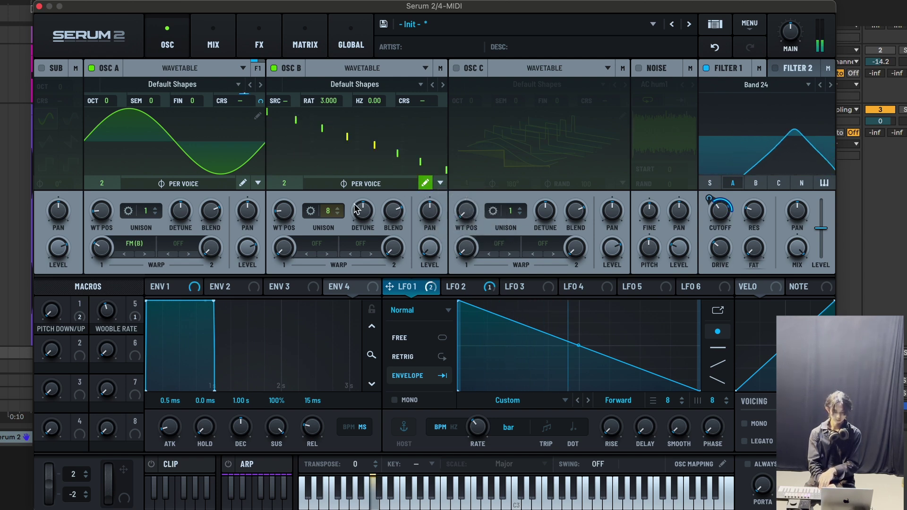
{"action": "mouse_move", "coordinate": [367, 212]}
{"action": "left_click_drag", "start_coordinate": [366, 219], "coordinate": [365, 178]}
{"action": "left_click_drag", "start_coordinate": [365, 165], "coordinate": [366, 195]}
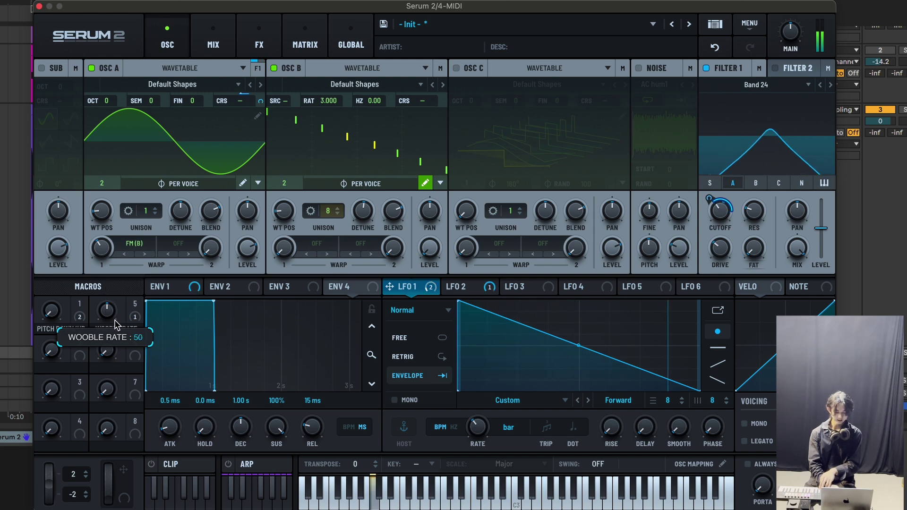
Try moving LFO 2's peak point, and assign Macro 2 to that point's height.
{"action": "left_click", "coordinate": [461, 288]}
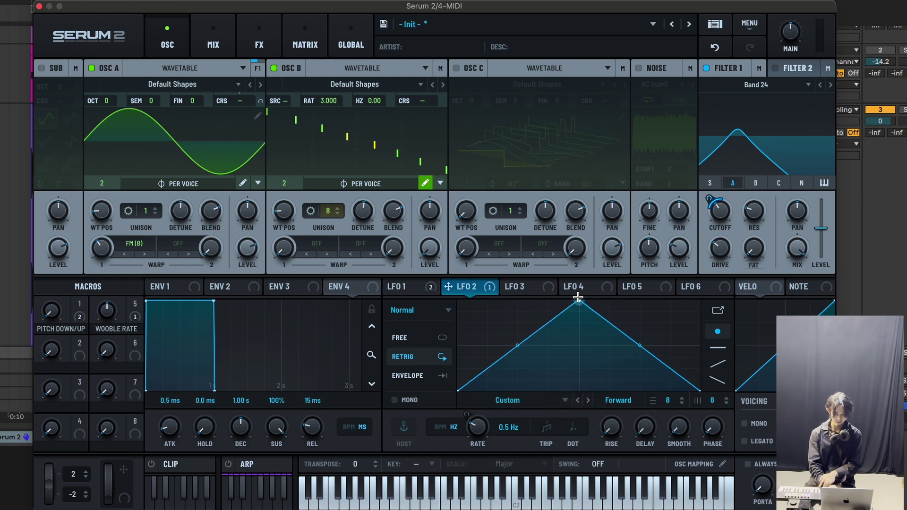
{"action": "left_click", "coordinate": [579, 287]}
{"action": "mouse_move", "coordinate": [578, 287]}
{"action": "left_mouse_down"}
{"action": "mouse_move", "coordinate": [579, 376]}
{"action": "mouse_move", "coordinate": [578, 296]}
{"action": "left_mouse_up"}
{"action": "left_click", "coordinate": [473, 288]}
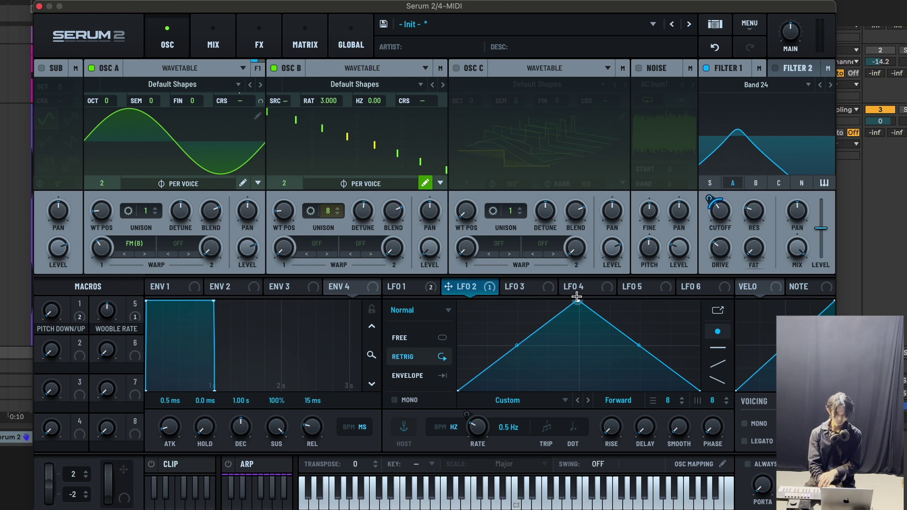
{"action": "mouse_move", "coordinate": [578, 297]}
{"action": "left_mouse_down"}
{"action": "mouse_move", "coordinate": [583, 364]}
{"action": "mouse_move", "coordinate": [577, 290]}
{"action": "left_mouse_up"}
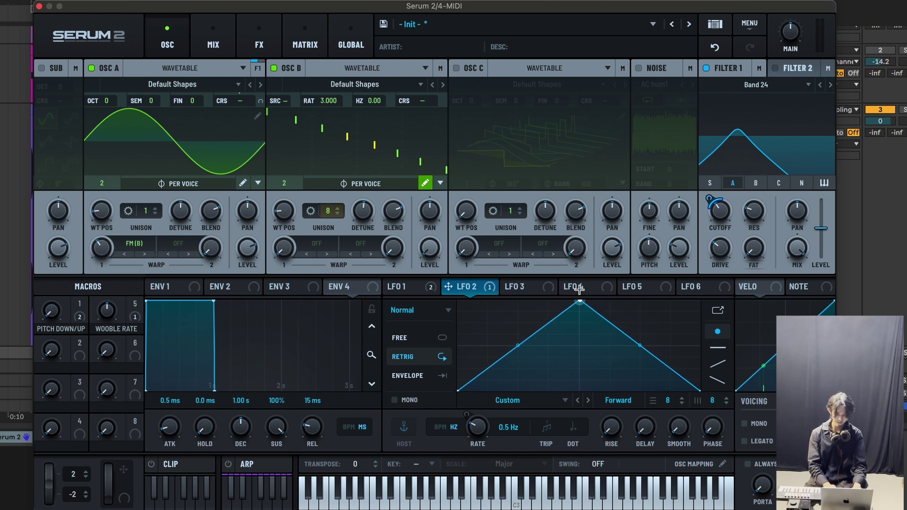
{"action": "left_click_drag", "start_coordinate": [79, 359], "coordinate": [581, 313]}
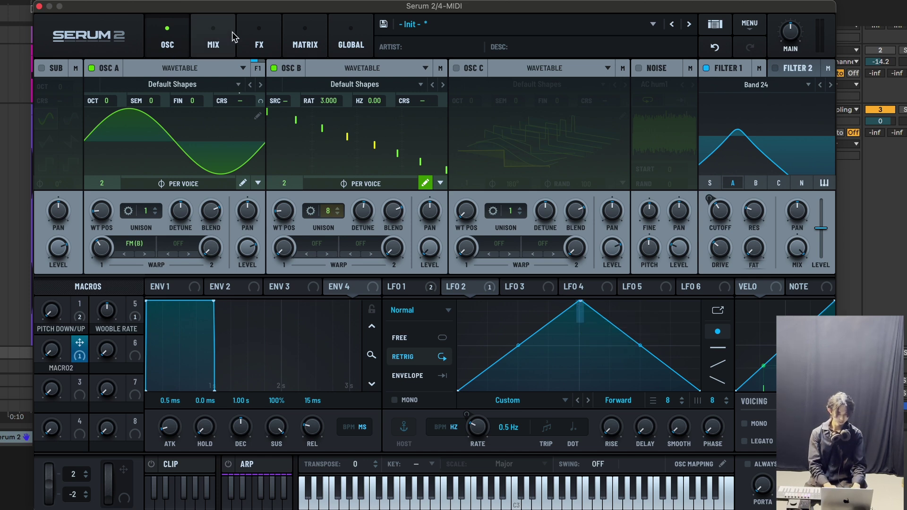
Make Macro 2's modulation of LFO Bus 3 unipolar and lower LFO 2's peak point to zero.
{"action": "left_click", "coordinate": [306, 43]}
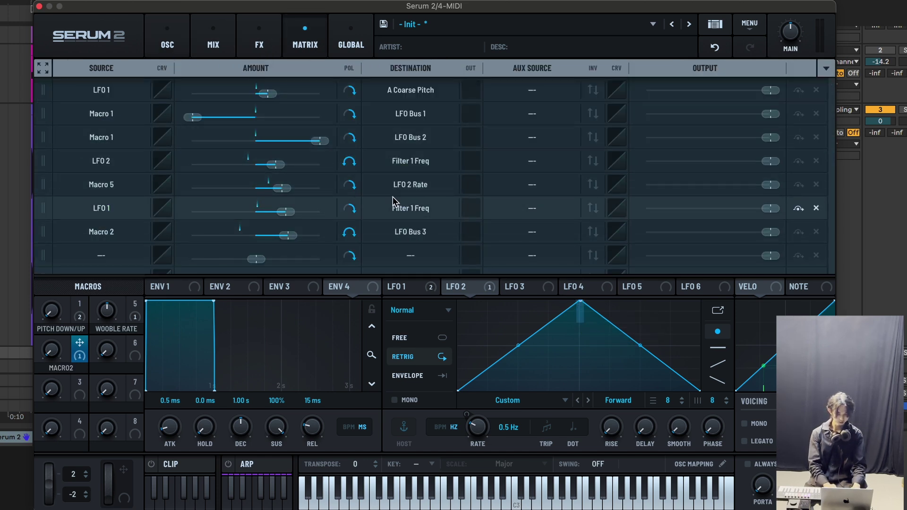
{"action": "left_click", "coordinate": [349, 233]}
{"action": "left_click_drag", "start_coordinate": [582, 305], "coordinate": [584, 411]}
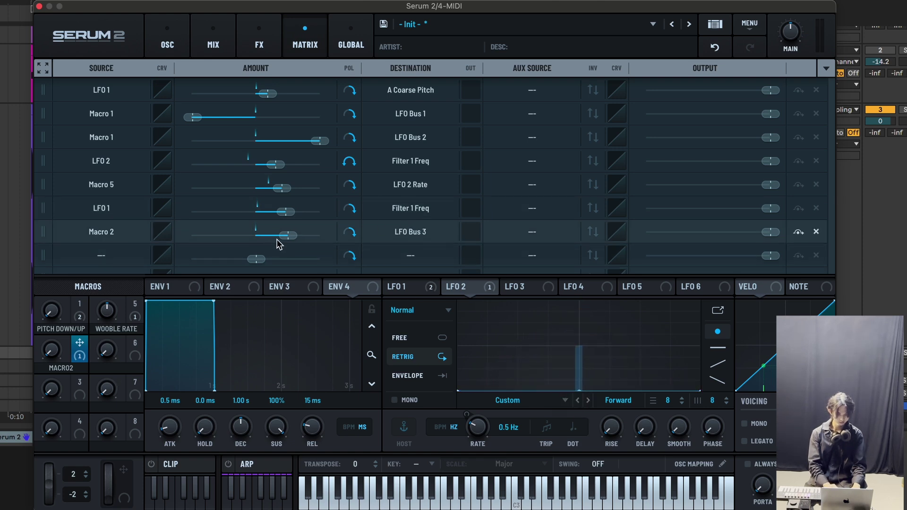
Set Macro 2's modulation of LFO Bus 3 to its maximum amount and raise the WOBBLE AMOUNT macro to 100.
{"action": "left_click_drag", "start_coordinate": [292, 240], "coordinate": [334, 240]}
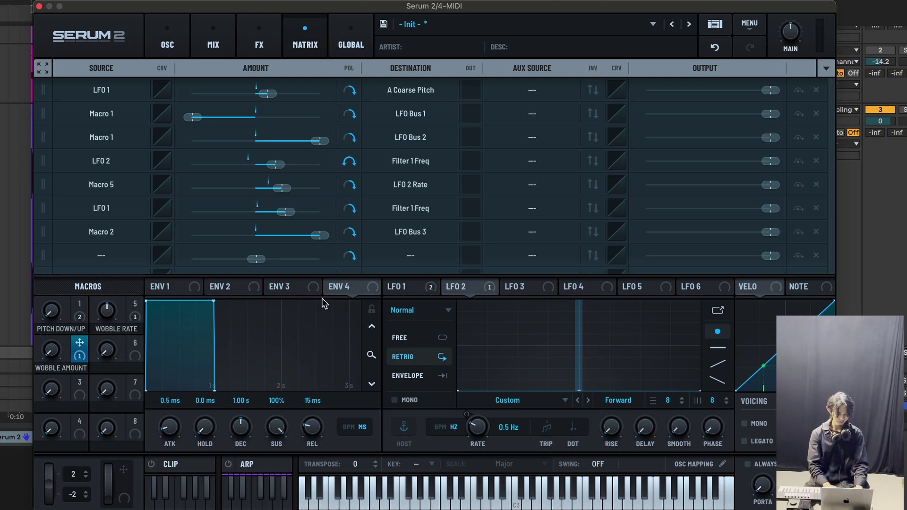
{"action": "left_click_drag", "start_coordinate": [55, 357], "coordinate": [66, 411]}
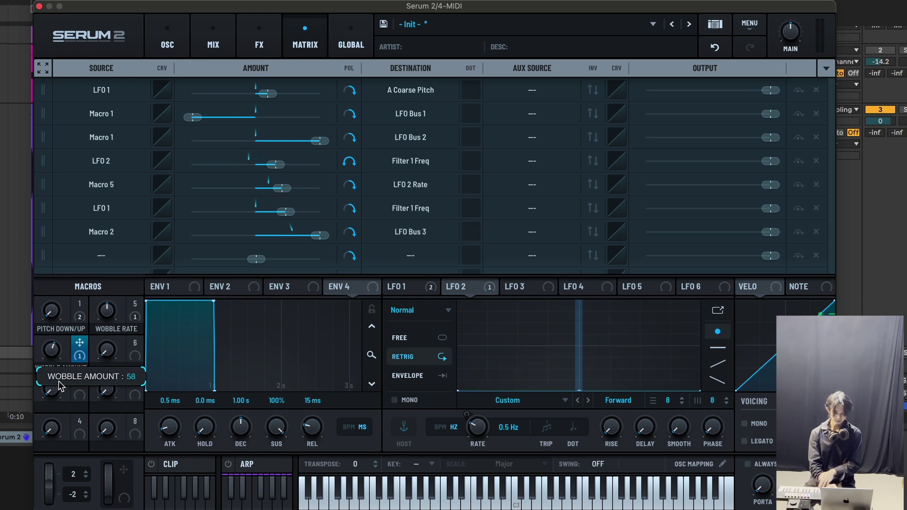
{"action": "left_click_drag", "start_coordinate": [55, 350], "coordinate": [56, 304]}
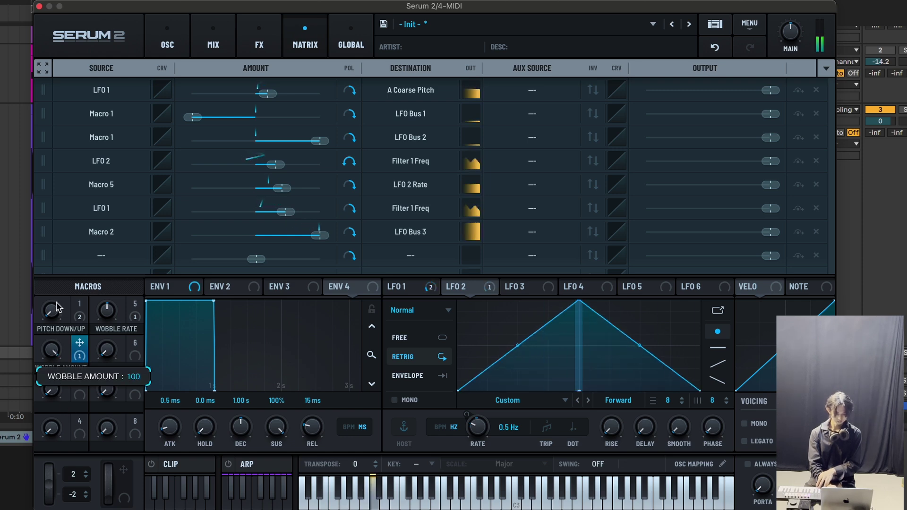
Assign Macro 6 to LFO 1's rate with a small negative modulation amount and name the macro PITCH LENGTH.
{"action": "left_click", "coordinate": [168, 45]}
{"action": "left_click_drag", "start_coordinate": [135, 343], "coordinate": [475, 429]}
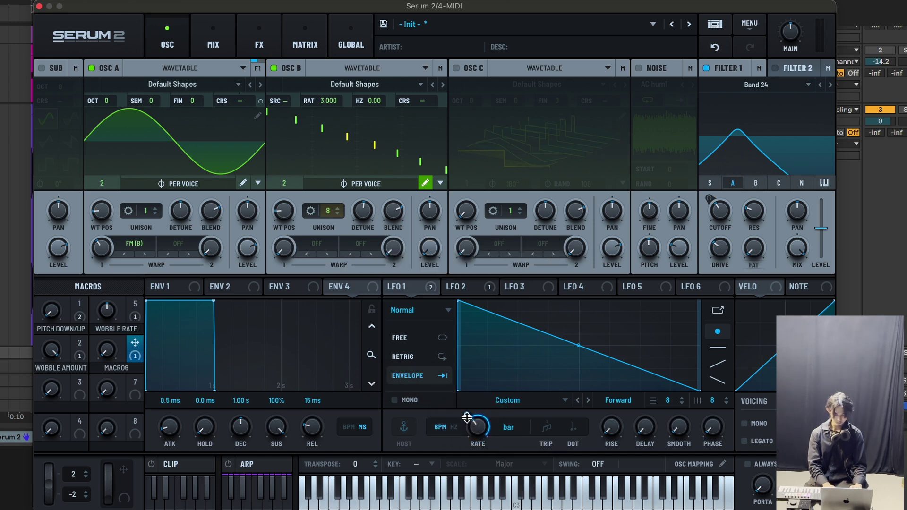
{"action": "mouse_move", "coordinate": [464, 429]}
{"action": "left_click_drag", "start_coordinate": [466, 452], "coordinate": [474, 463]}
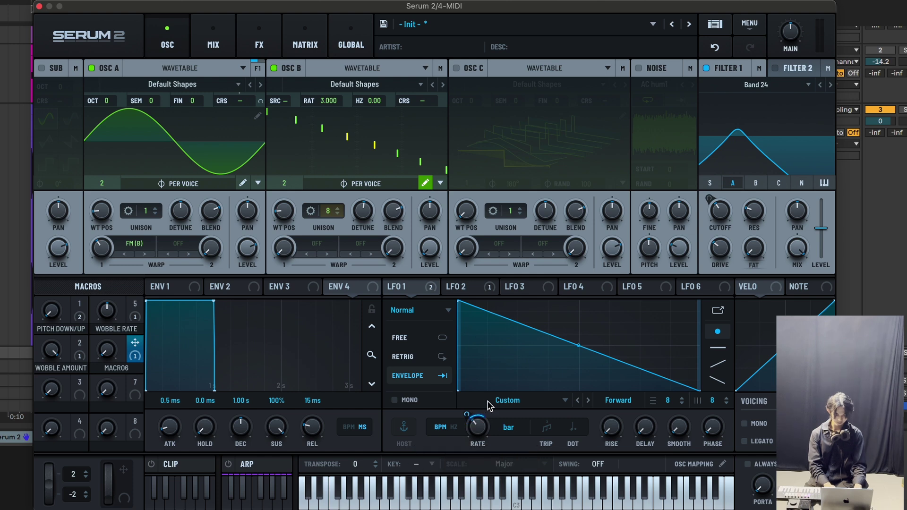
{"action": "left_click_drag", "start_coordinate": [467, 419], "coordinate": [468, 427]}
{"action": "double_click", "coordinate": [115, 368]}
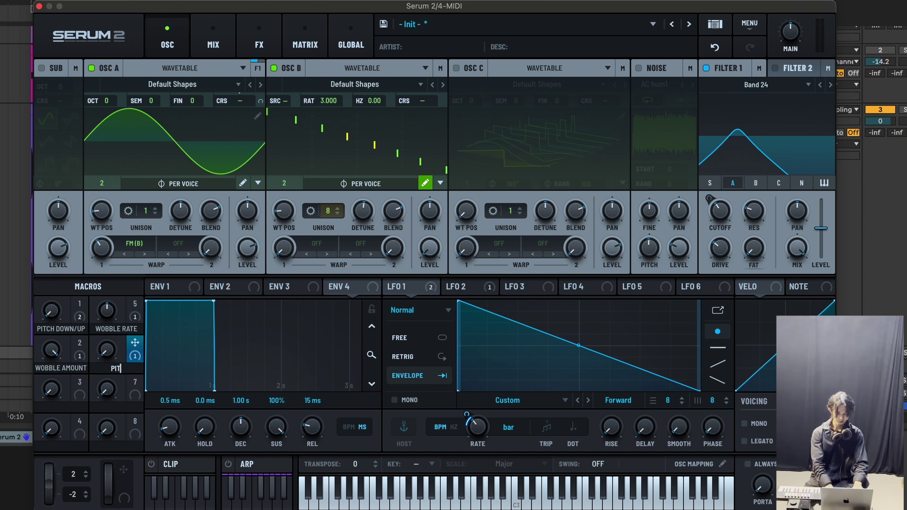
{"action": "type", "text": "PITCH LENGTH"}
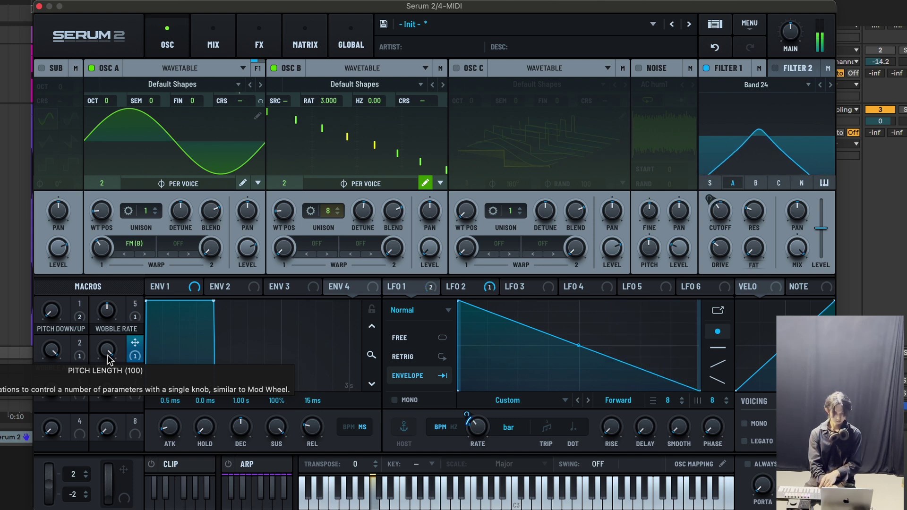
Enable the sub oscillator and route its output to Direct.
{"action": "left_click", "coordinate": [42, 68]}
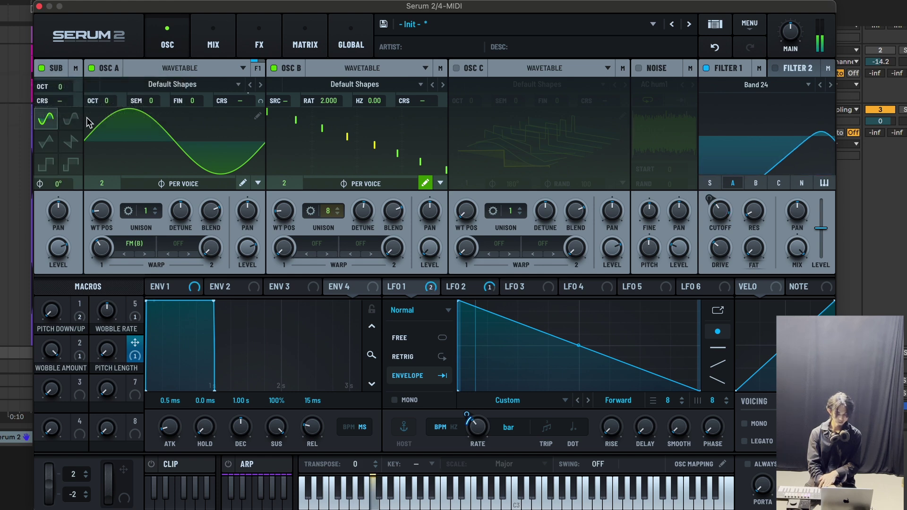
{"action": "left_click", "coordinate": [77, 70]}
{"action": "left_click", "coordinate": [98, 81]}
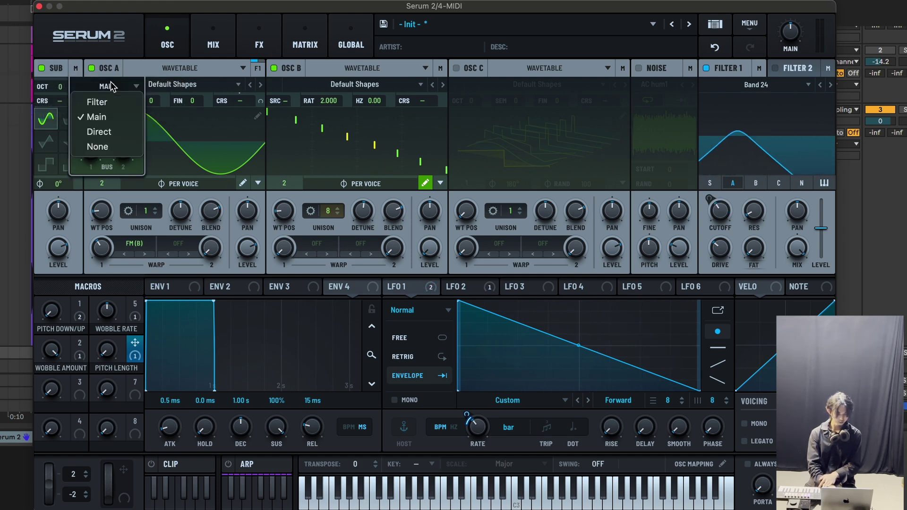
{"action": "left_click", "coordinate": [100, 130]}
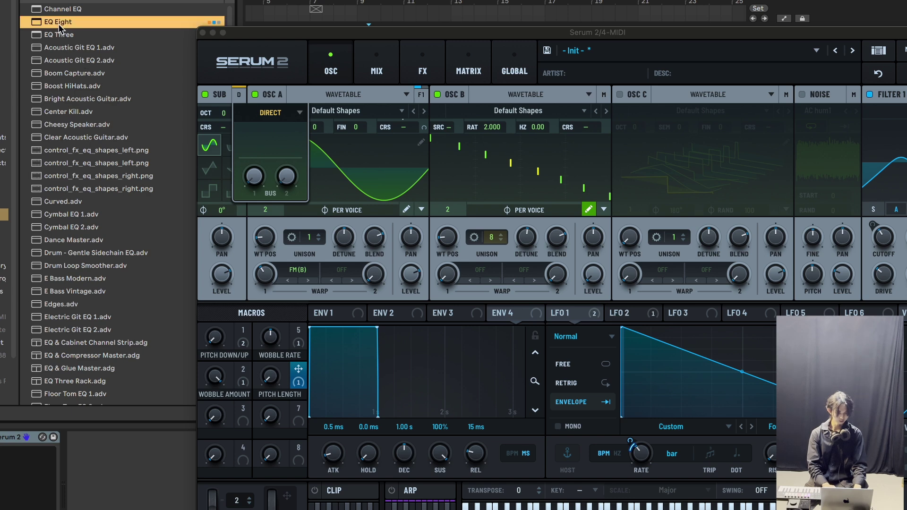
Add Ableton Live's EQ Eight to the synth track and move the Serum 2 window aside to reveal the spectrum.
{"action": "double_click", "coordinate": [59, 25]}
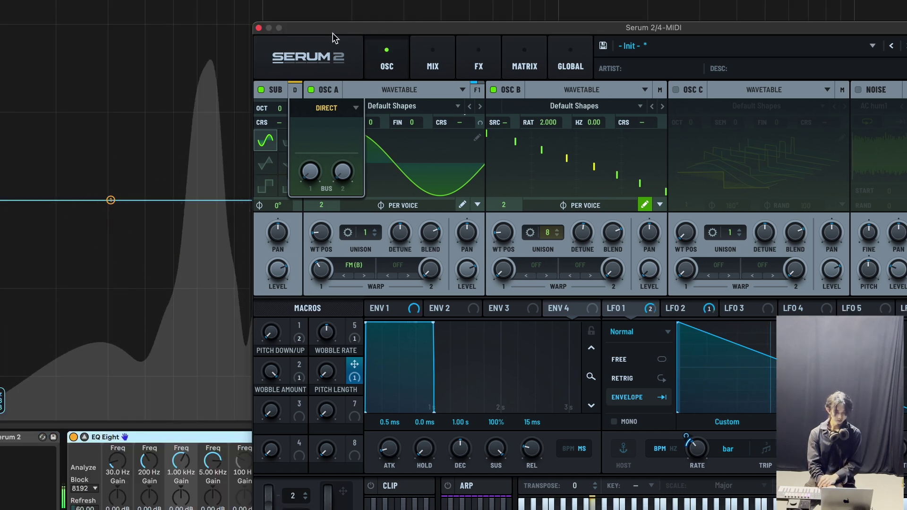
{"action": "left_click_drag", "start_coordinate": [333, 33], "coordinate": [466, 36]}
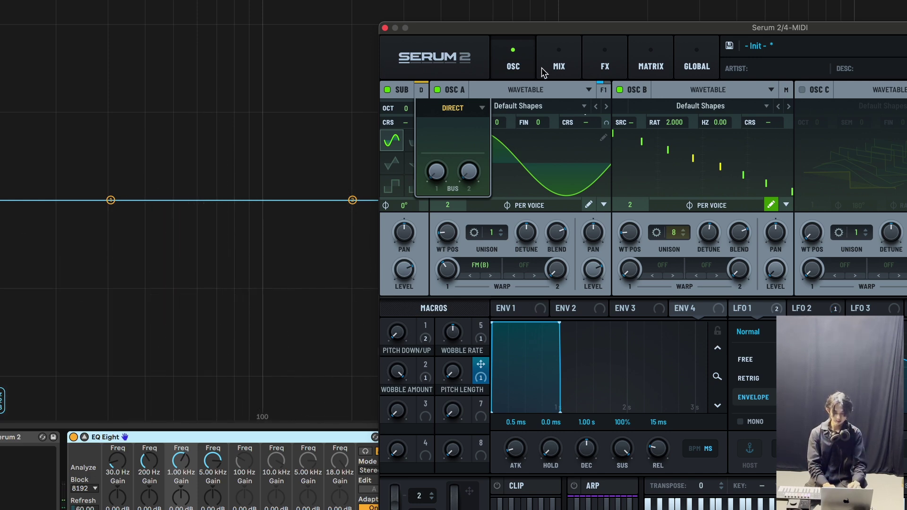
Change the destination of LFO 1's A Coarse Pitch modulation to Main Tuning in the Global group.
{"action": "left_click", "coordinate": [651, 66]}
{"action": "left_click_drag", "start_coordinate": [520, 27], "coordinate": [333, 28]}
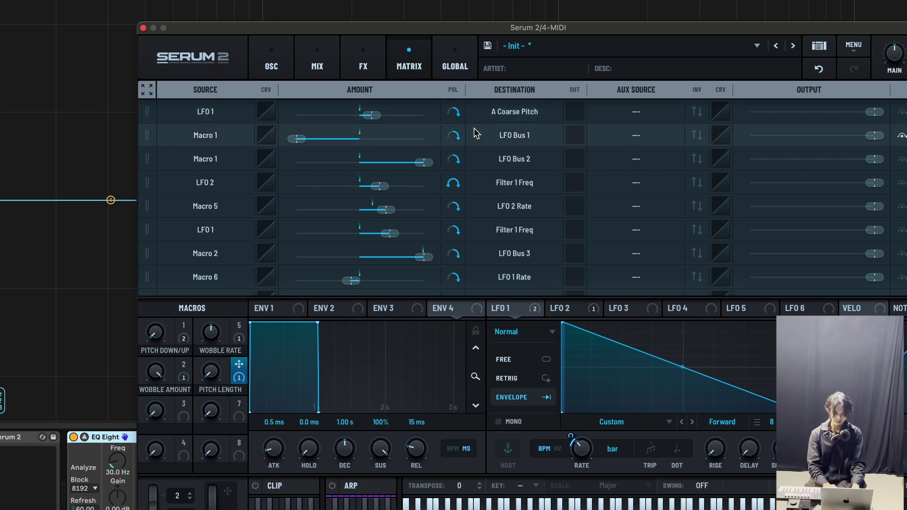
{"action": "left_click", "coordinate": [536, 113]}
{"action": "mouse_move", "coordinate": [517, 381]}
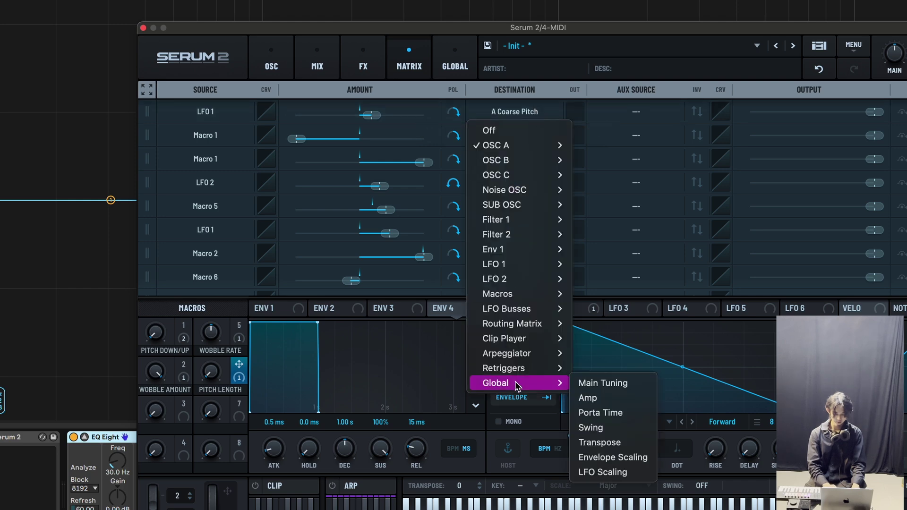
{"action": "left_click", "coordinate": [596, 384]}
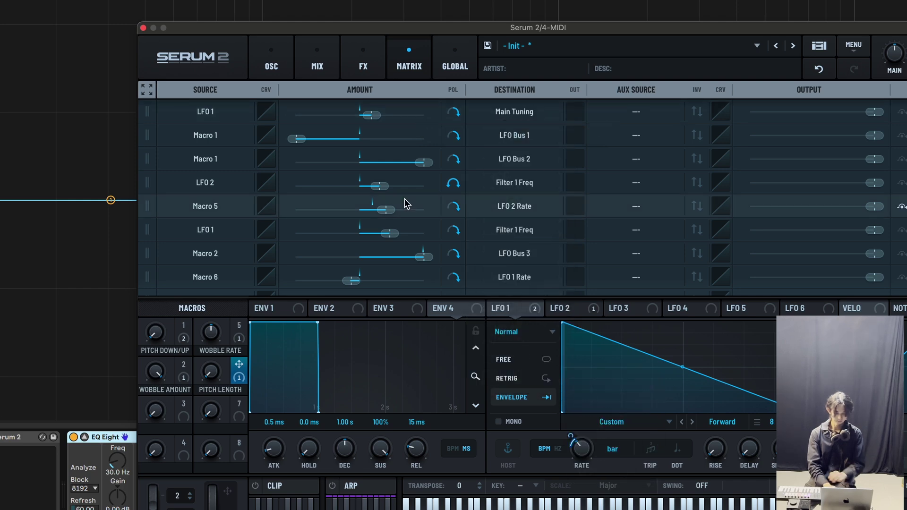
Uncover EQ Eight's spectrum to examine the sub, bring the synth window back up, and lower the WOBBLE RATE macro.
{"action": "left_click", "coordinate": [277, 69]}
{"action": "left_click_drag", "start_coordinate": [313, 29], "coordinate": [284, 398]}
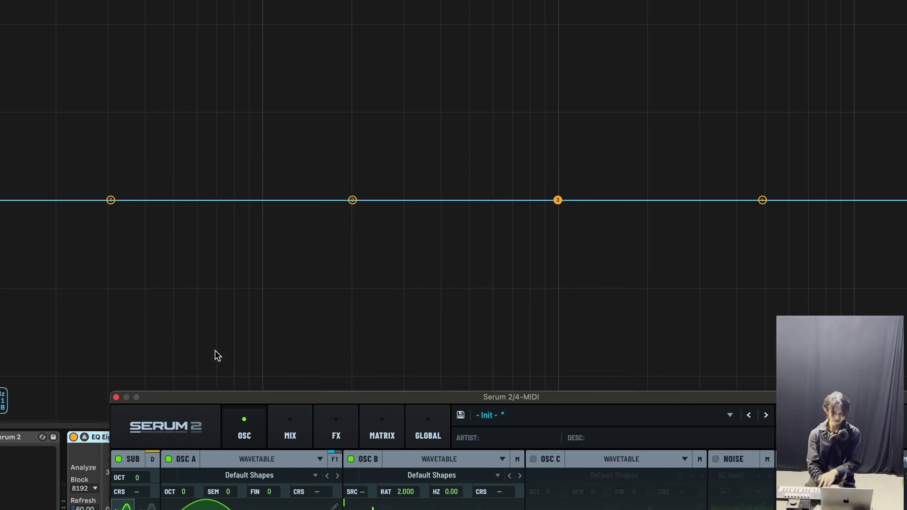
{"action": "left_click_drag", "start_coordinate": [307, 400], "coordinate": [301, 265]}
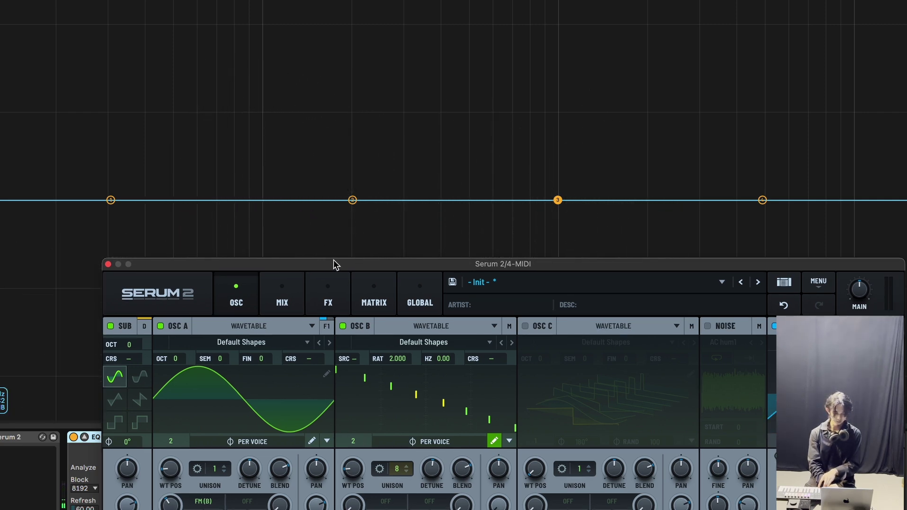
{"action": "left_click_drag", "start_coordinate": [339, 263], "coordinate": [336, 37]}
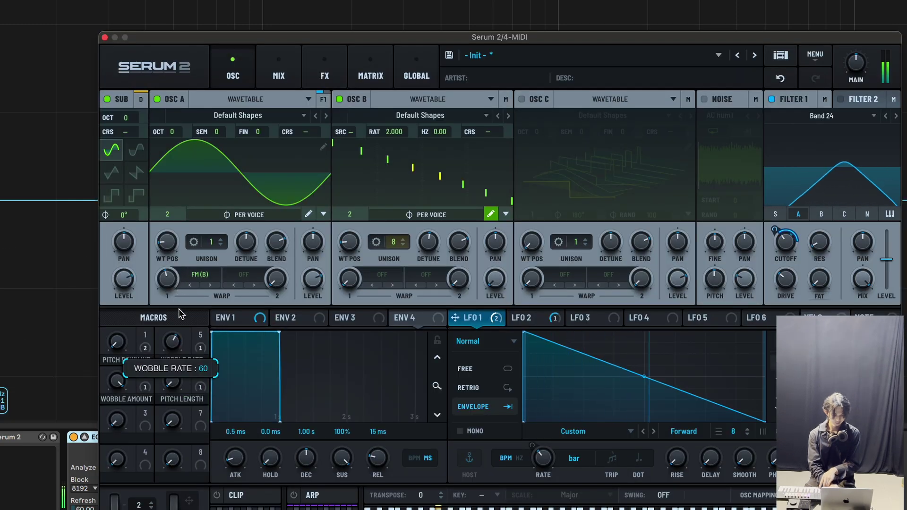
{"action": "left_click_drag", "start_coordinate": [182, 334], "coordinate": [186, 359]}
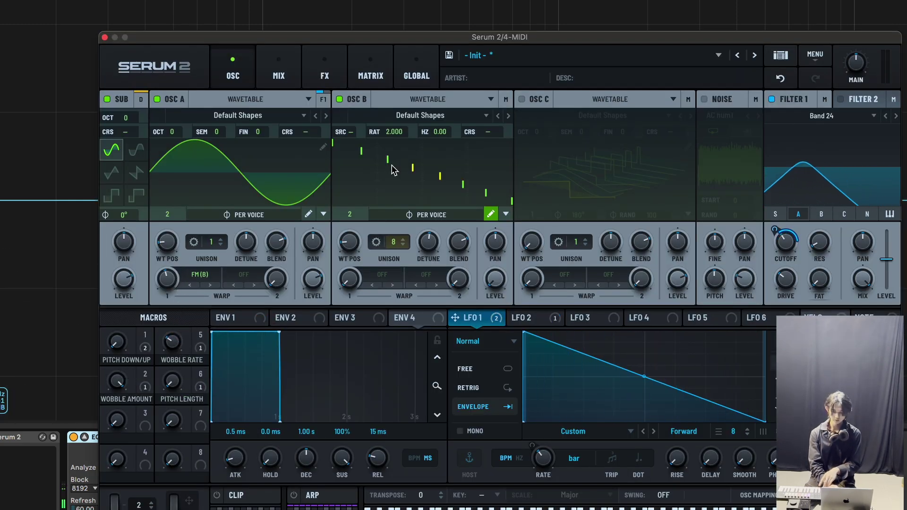
Enable oscillator C in Per Voice phase mode and set its wavetable position to the sine at frame 2.
{"action": "left_click", "coordinate": [522, 100]}
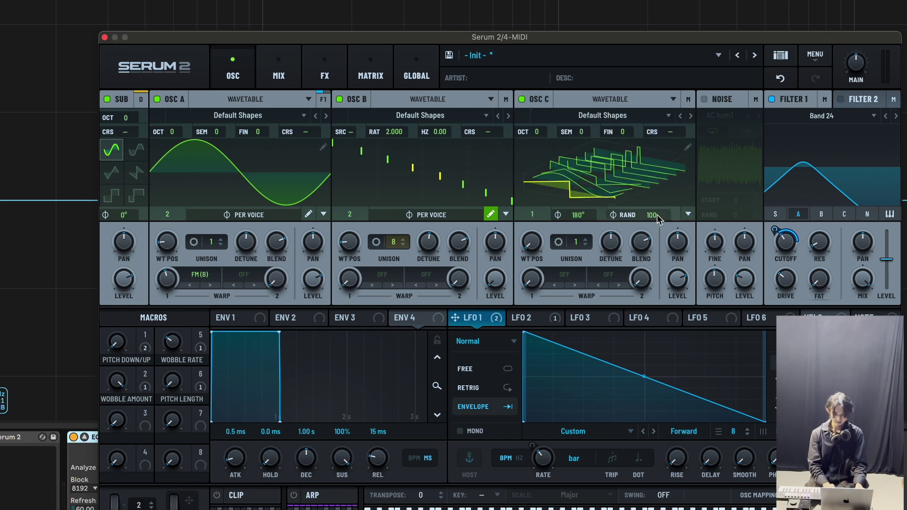
{"action": "left_click", "coordinate": [688, 215]}
{"action": "left_click", "coordinate": [714, 258]}
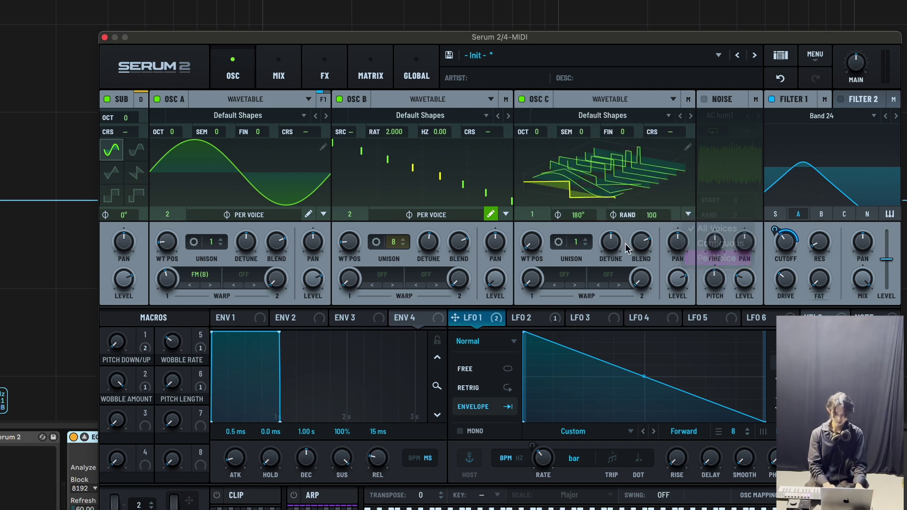
{"action": "left_click_drag", "start_coordinate": [532, 242], "coordinate": [530, 228]}
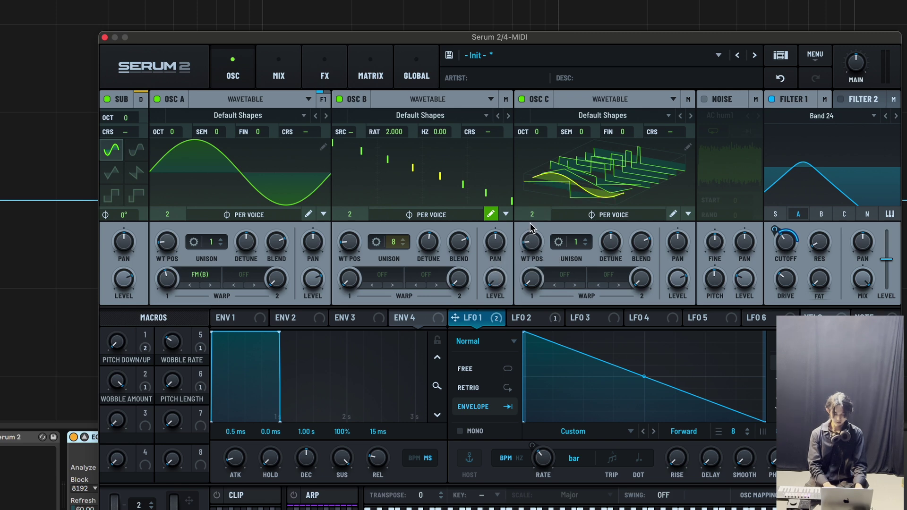
Display oscillator C's per-voice phases for editing and set its unison to 2 voices with more detune.
{"action": "left_click", "coordinate": [673, 214]}
{"action": "mouse_move", "coordinate": [614, 241]}
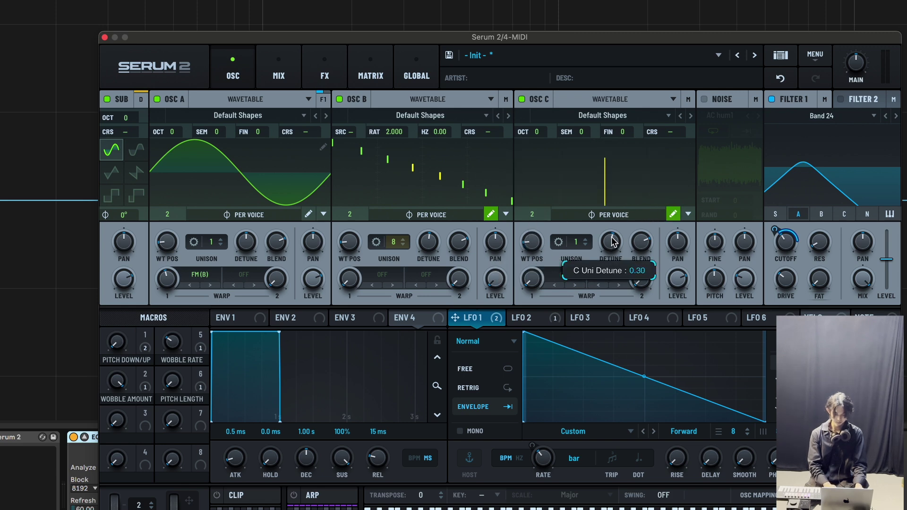
{"action": "left_click_drag", "start_coordinate": [614, 237], "coordinate": [615, 230]}
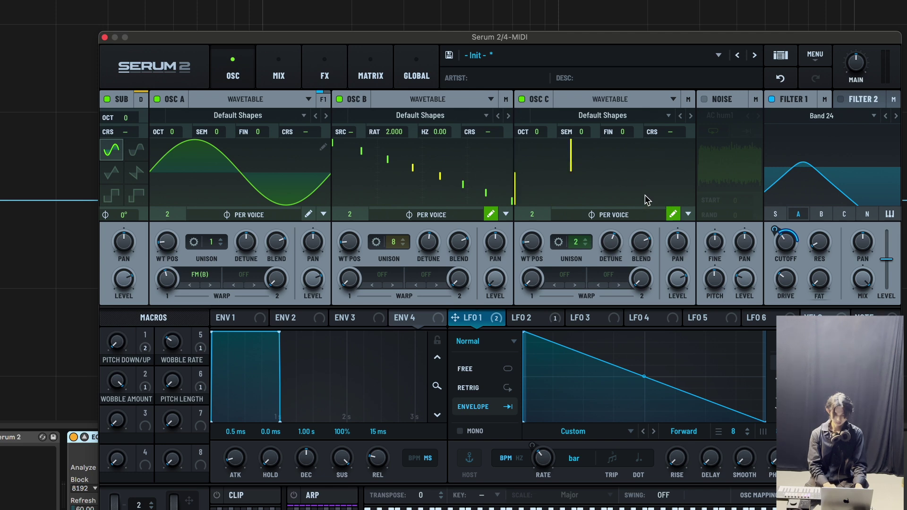
Set oscillator B's first warp mode to FM (C).
{"action": "left_click", "coordinate": [378, 276]}
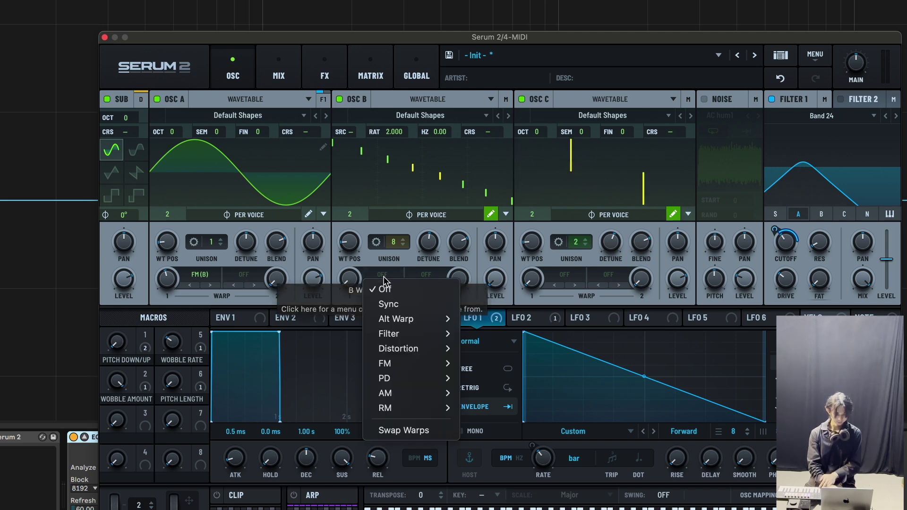
{"action": "mouse_move", "coordinate": [399, 365]}
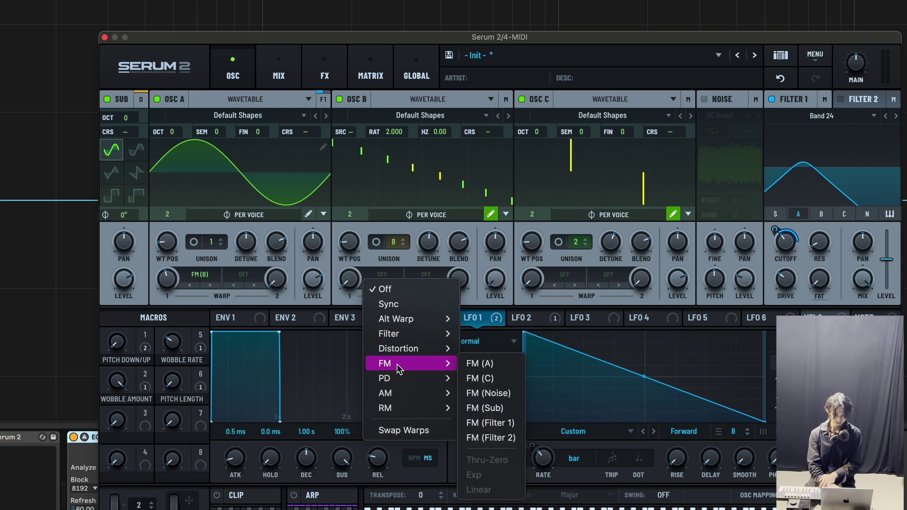
{"action": "left_click", "coordinate": [482, 379]}
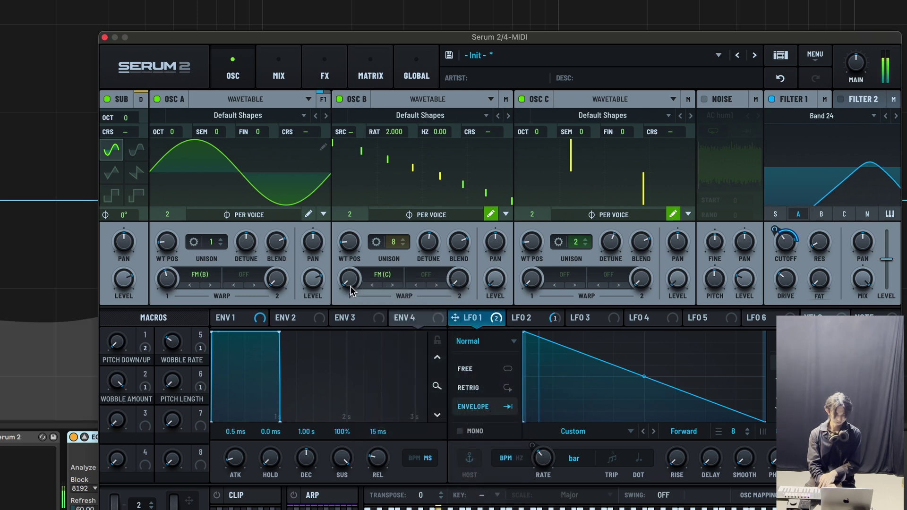
Raise oscillator B's FM (C) warp amount to about 13% and switch oscillator C's pitch to Ratio mode at 5.000.
{"action": "mouse_move", "coordinate": [347, 272]}
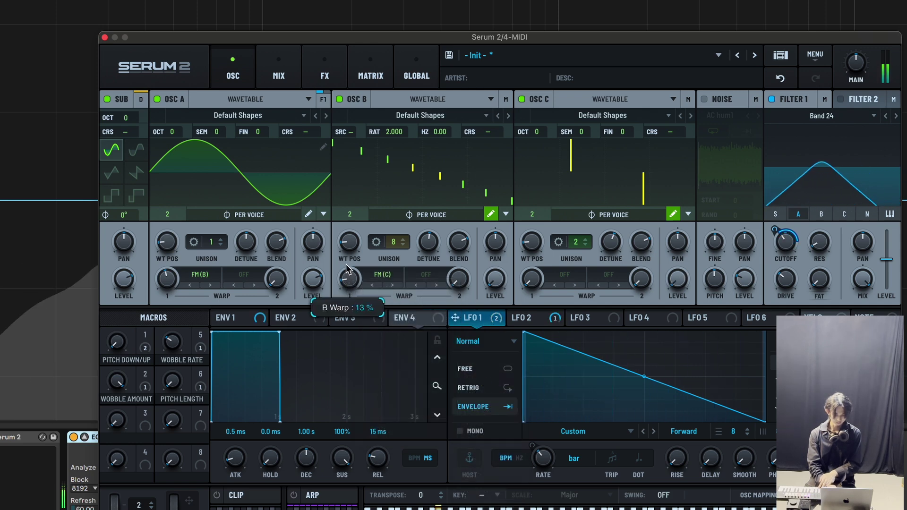
{"action": "left_click_drag", "start_coordinate": [347, 269], "coordinate": [347, 270]}
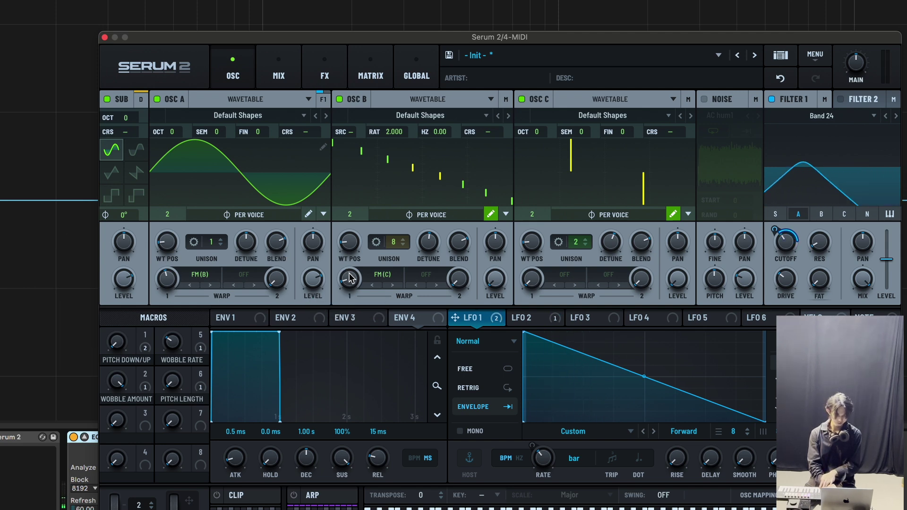
{"action": "right_click", "coordinate": [593, 137]}
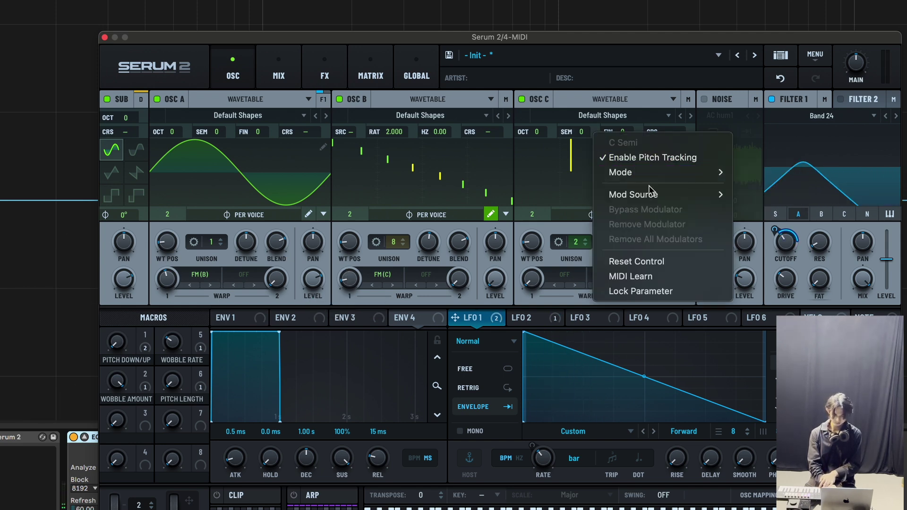
{"action": "mouse_move", "coordinate": [646, 173]}
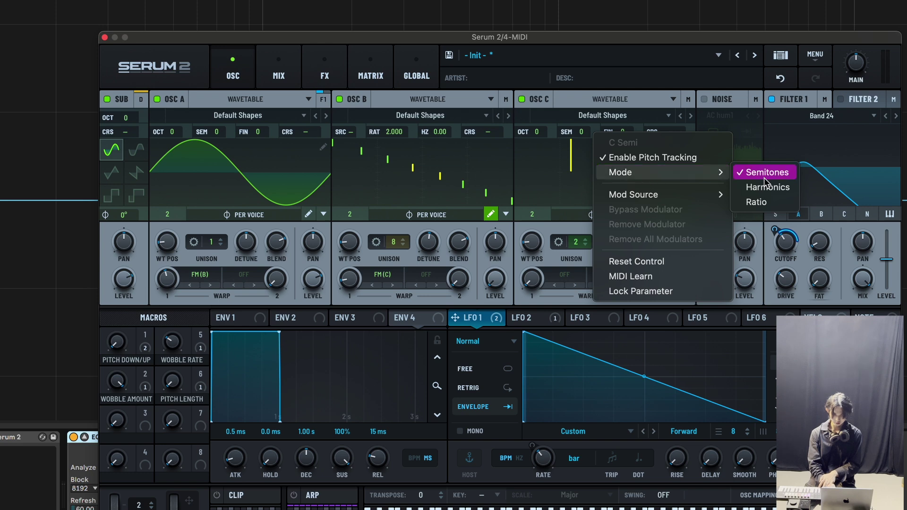
{"action": "left_click", "coordinate": [757, 202]}
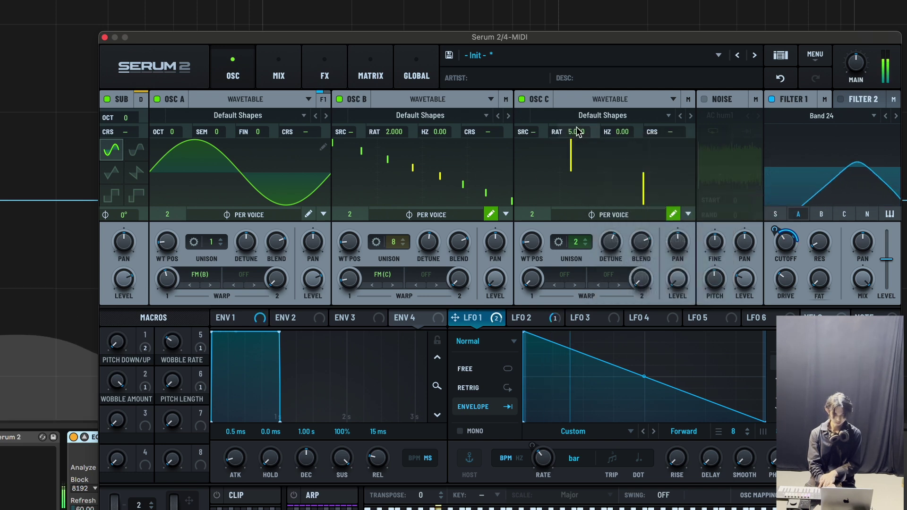
{"action": "mouse_move", "coordinate": [354, 281]}
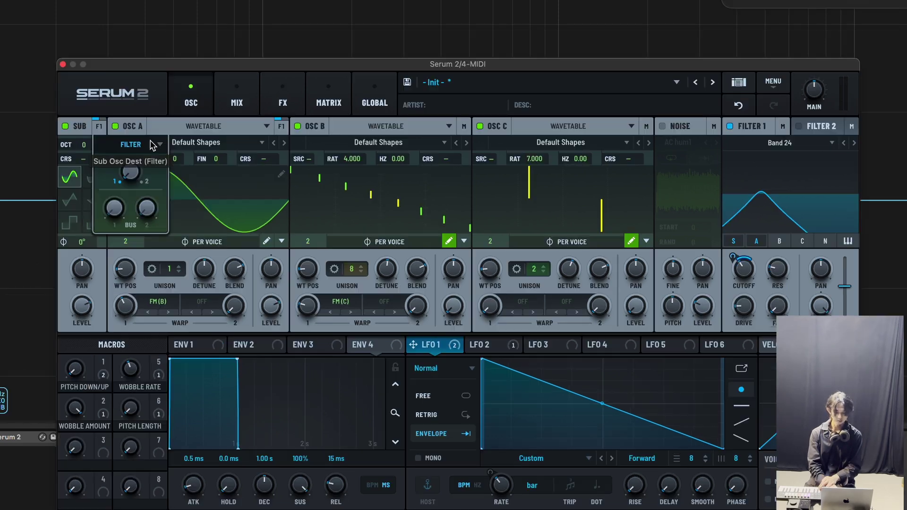
Display the sub oscillator's output destination options, leave it routed to Filter, and reposition the synth window.
{"action": "left_click", "coordinate": [142, 145]}
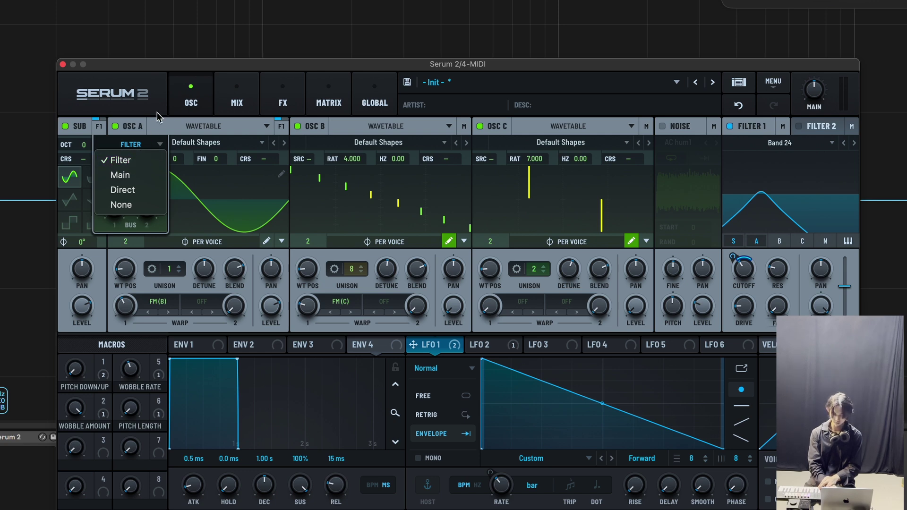
{"action": "left_click_drag", "start_coordinate": [160, 71], "coordinate": [156, 91]}
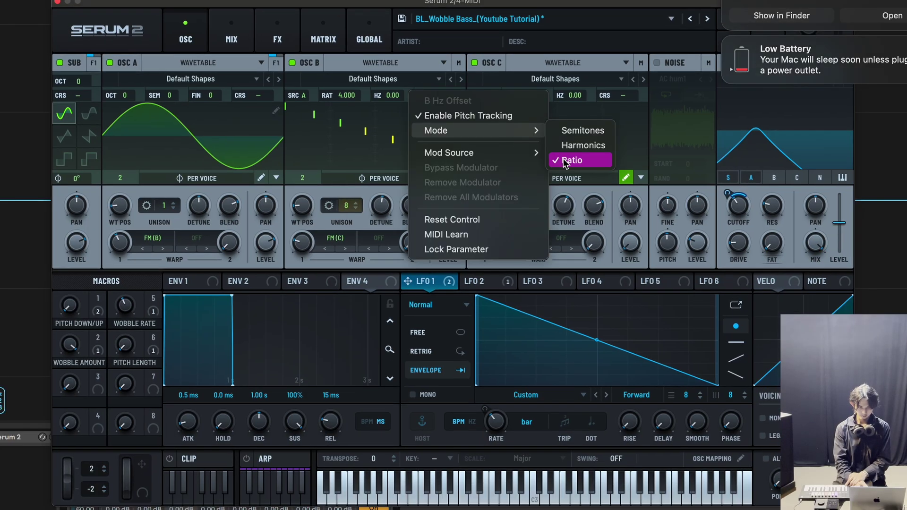
With oscillator B in Ratio mode, select Osc A as its pitch source and set oscillator C's pitch source to Osc B.
{"action": "left_click", "coordinate": [565, 158]}
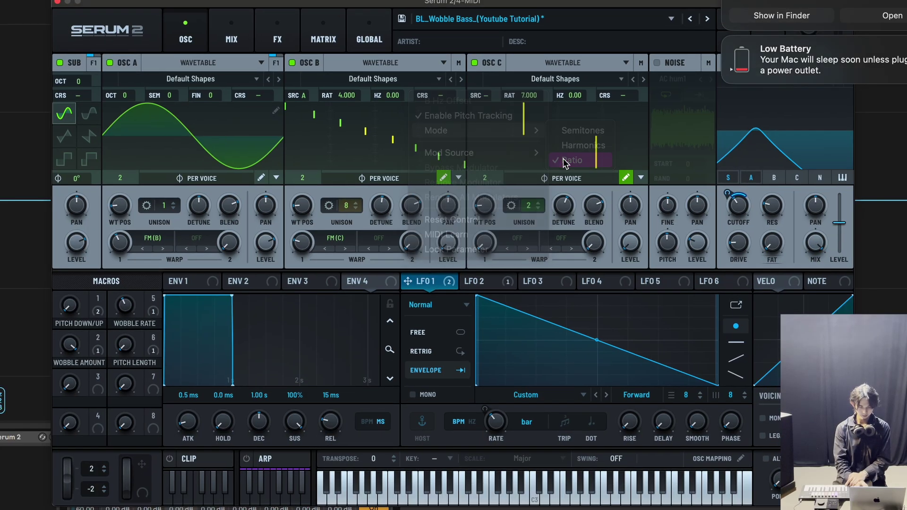
{"action": "left_click", "coordinate": [305, 97]}
{"action": "left_click", "coordinate": [304, 124]}
{"action": "left_click", "coordinate": [486, 98]}
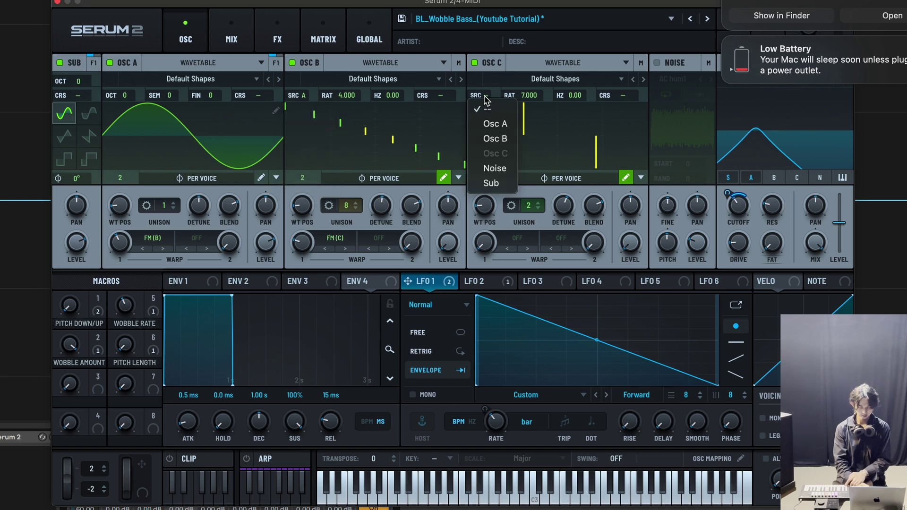
{"action": "left_click", "coordinate": [495, 138]}
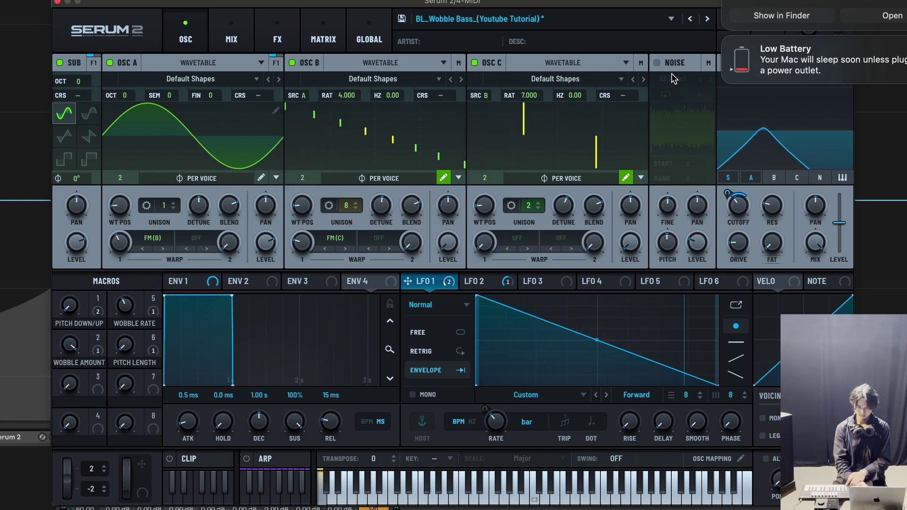
Select Ratio mode for oscillator C with a ratio of 5.000 and set oscillator B's FM (C) warp amount to 40%.
{"action": "right_click", "coordinate": [487, 97]}
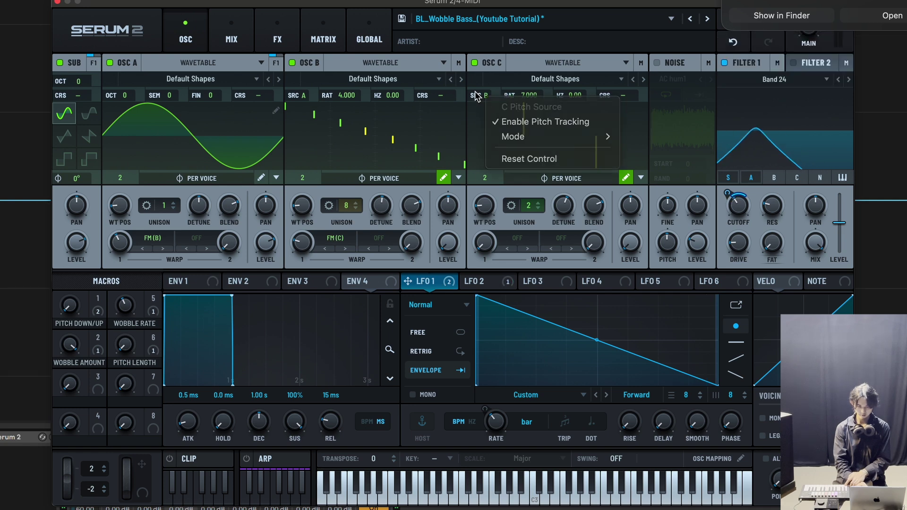
{"action": "mouse_move", "coordinate": [514, 137]}
{"action": "left_click", "coordinate": [638, 136]}
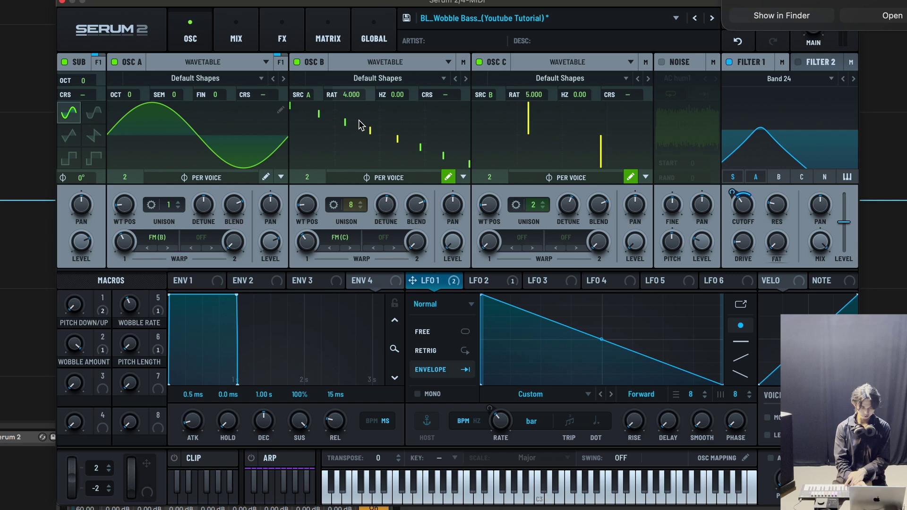
{"action": "left_click", "coordinate": [307, 243]}
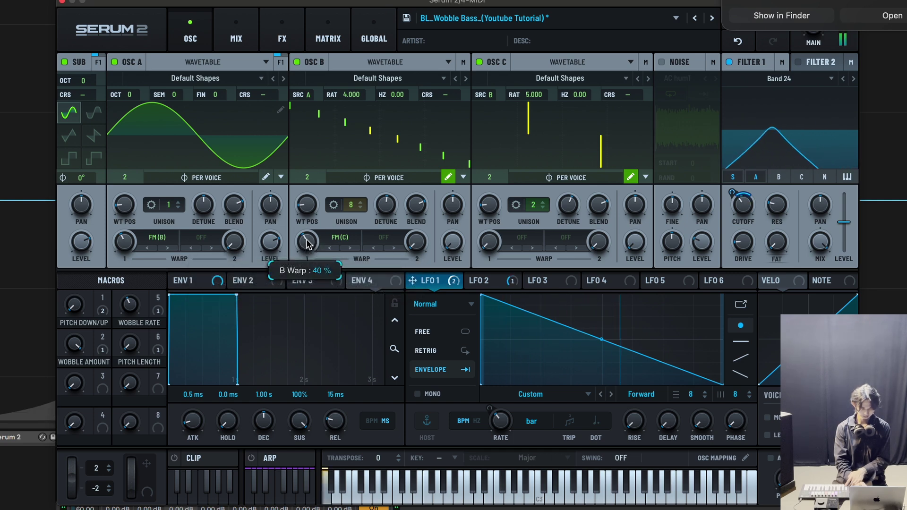